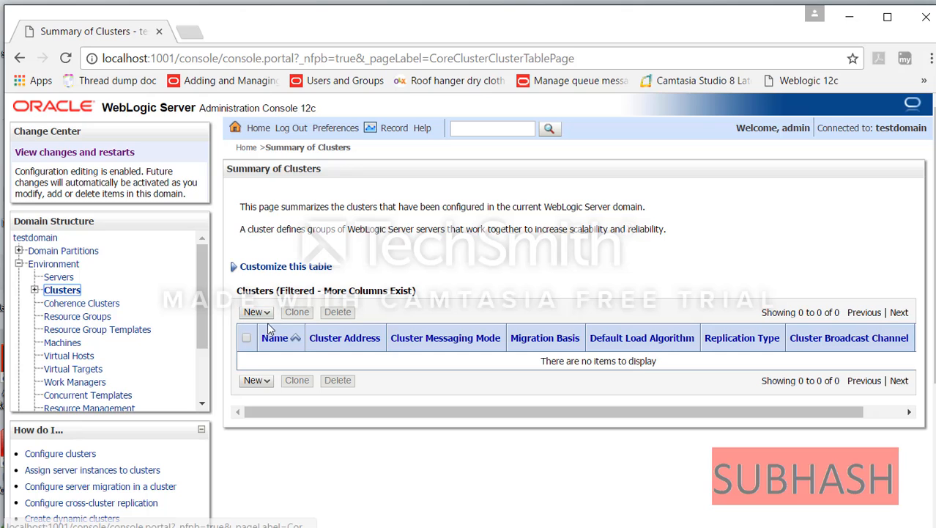
- Begin a new dynamic cluster and replace the default Cluster-0 name with DynamicCluster
left_click(256, 312)
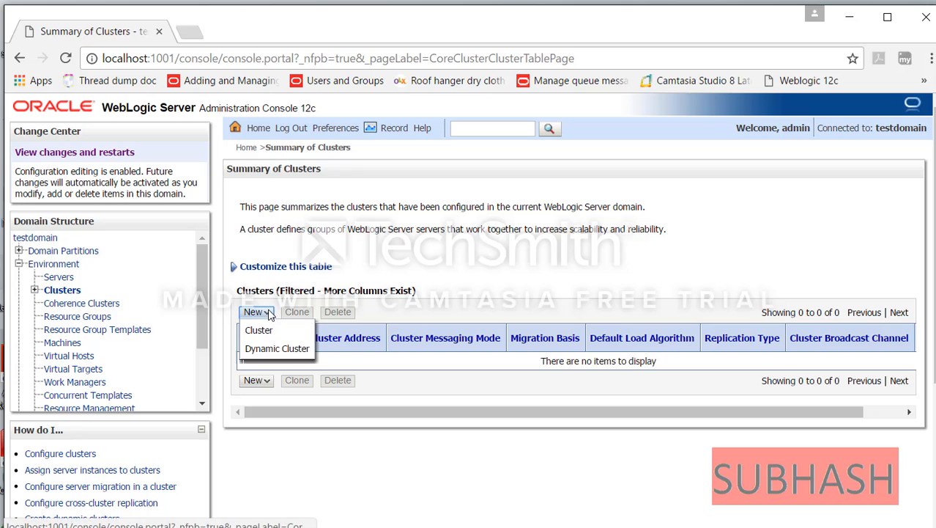
left_click(277, 349)
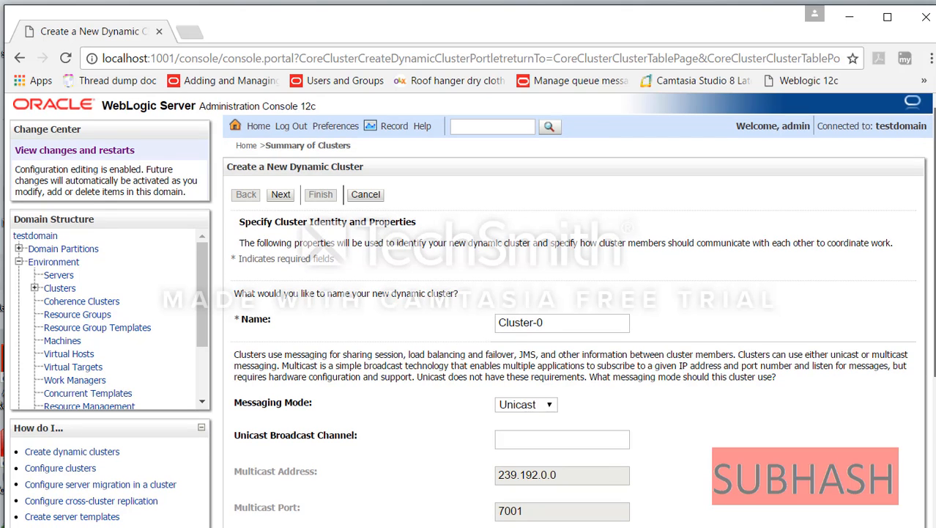
left_click(578, 323)
key("ctrl+minus")
key("ctrl+minus")
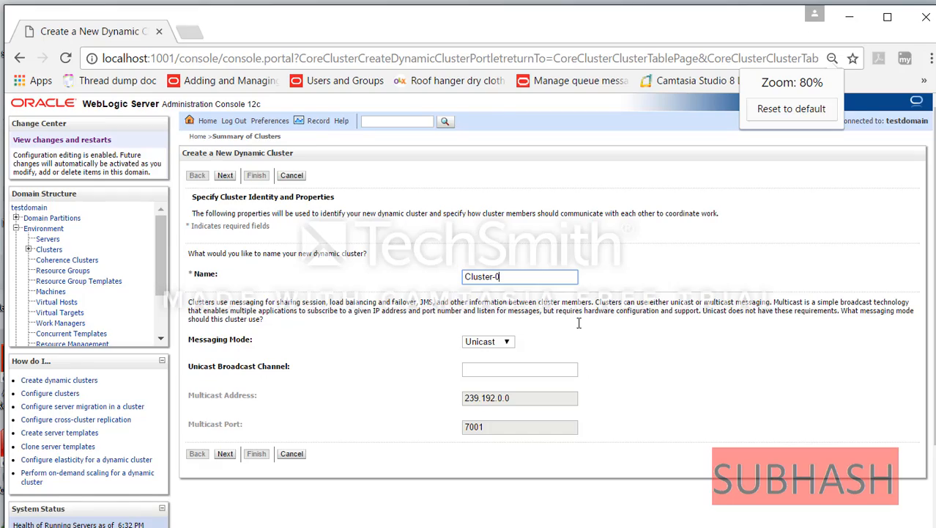
key("ctrl+plus")
key("ctrl+plus")
key("ctrl+plus")
key("ctrl+plus")
key("ctrl+plus")
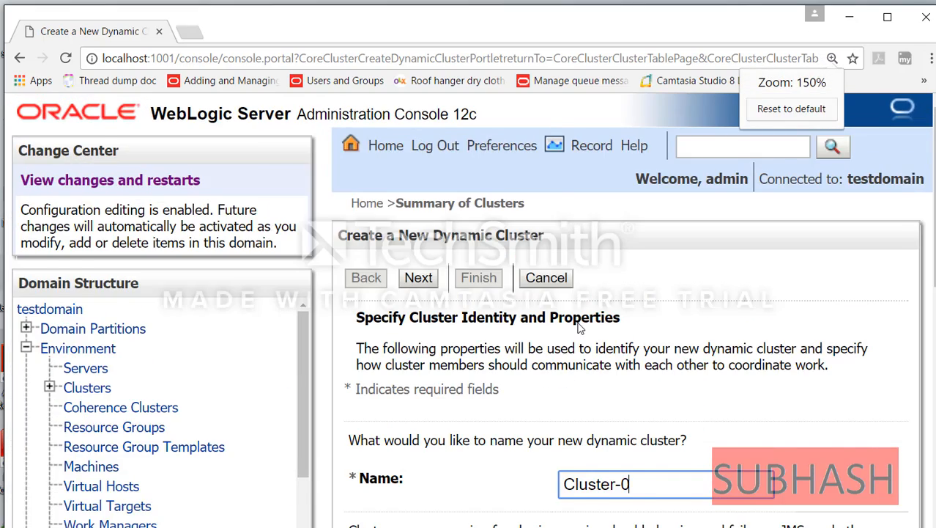
key("ctrl+minus")
key("ctrl+0")
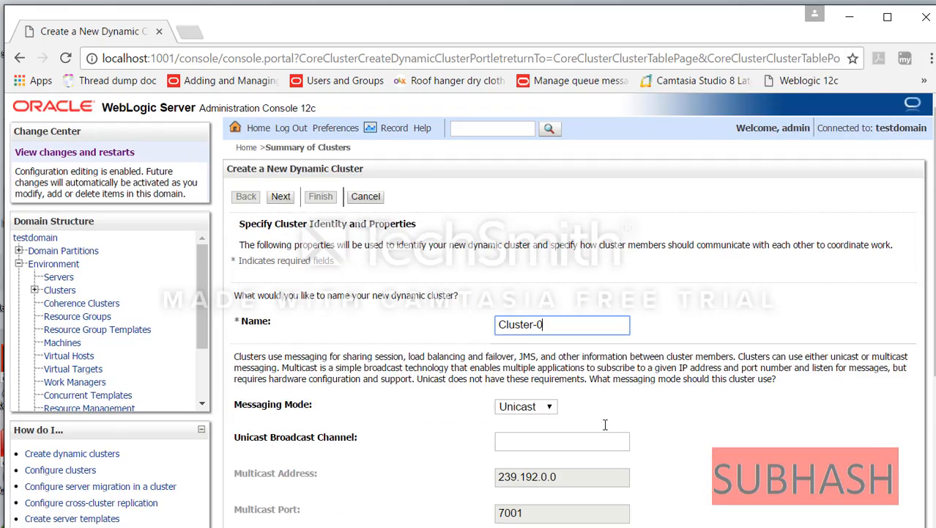
key("ctrl+plus")
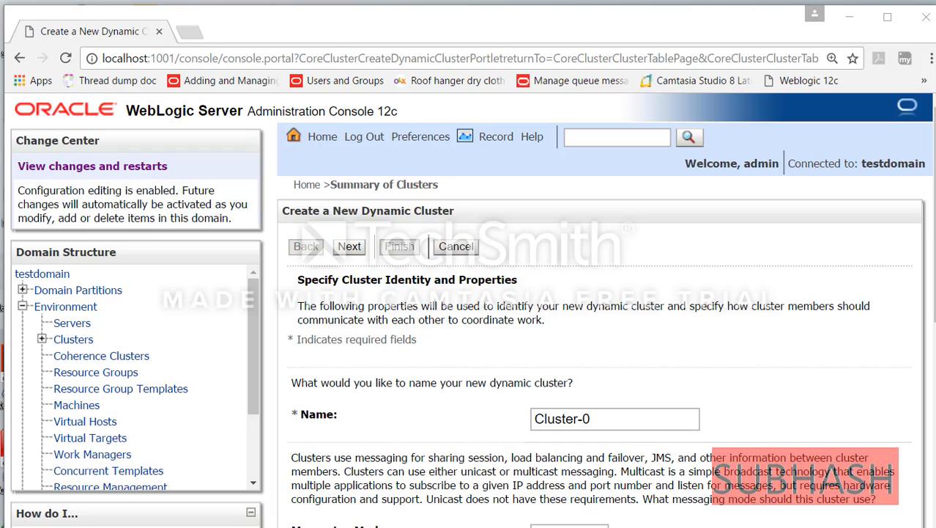
left_click(628, 427)
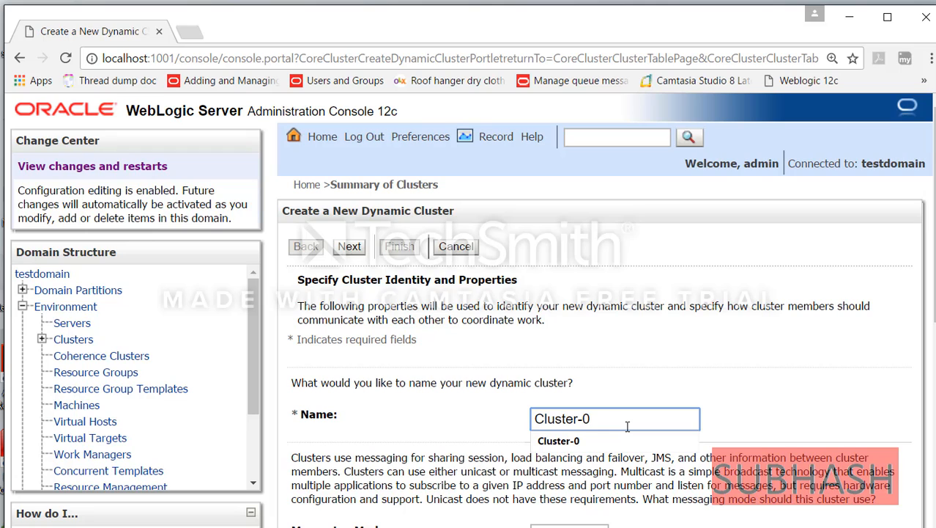
key("BackSpace")
key("BackSpace")
key("BackSpace")
key("BackSpace")
key("BackSpace")
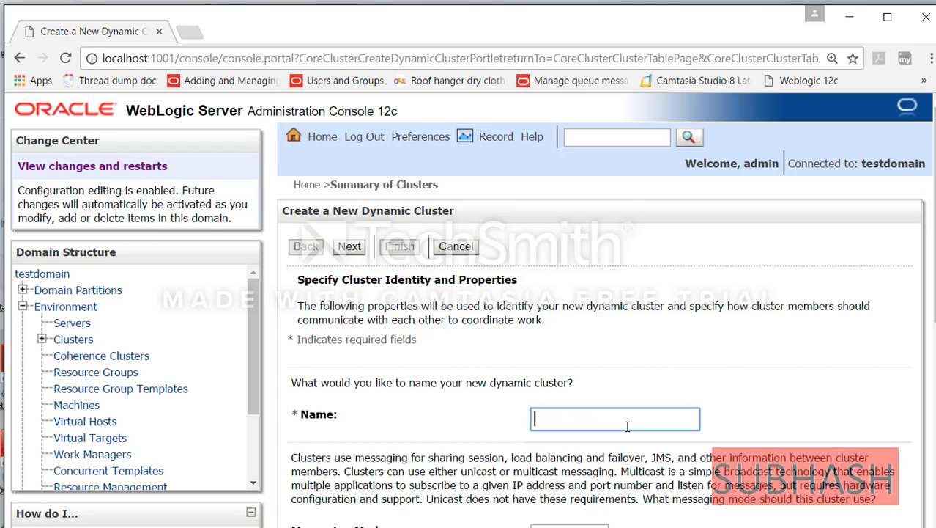
type("DynamicCluster")
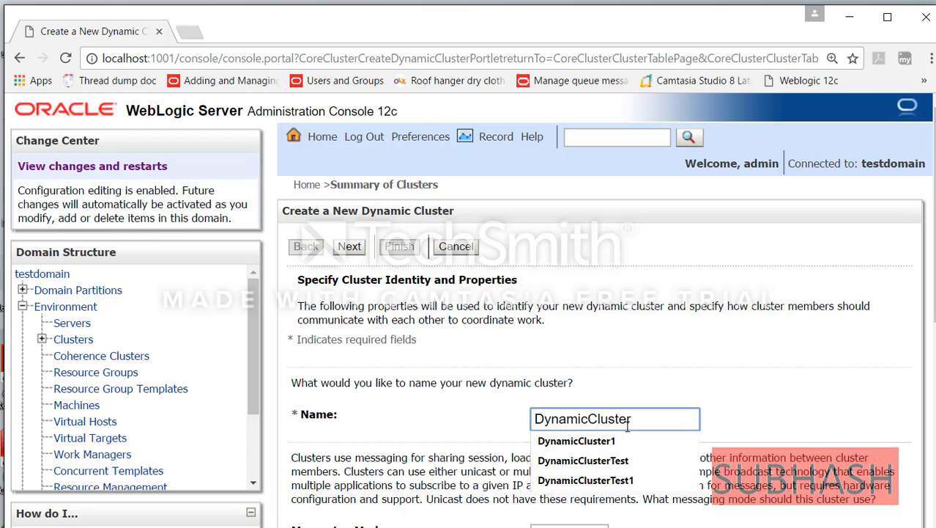
- Change the server name prefix to ManagedServer-, keeping cluster size 2 and maximum 8
left_click(349, 249)
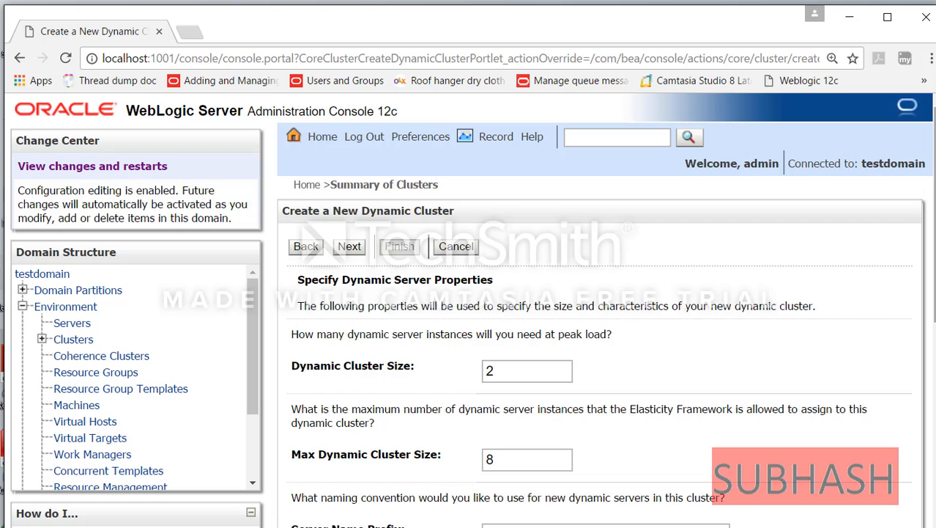
scroll(472, 308, "down", 2)
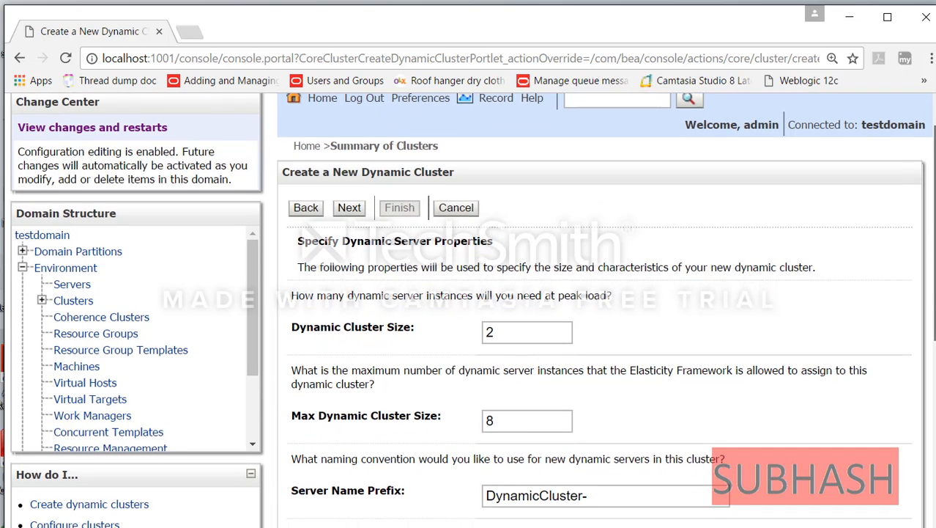
scroll(472, 308, "down", 1)
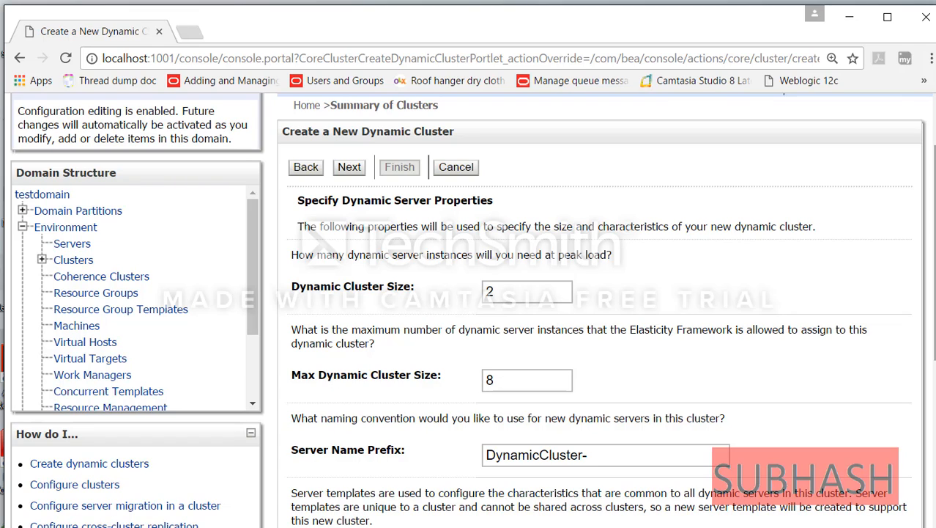
scroll(473, 308, "down", 2)
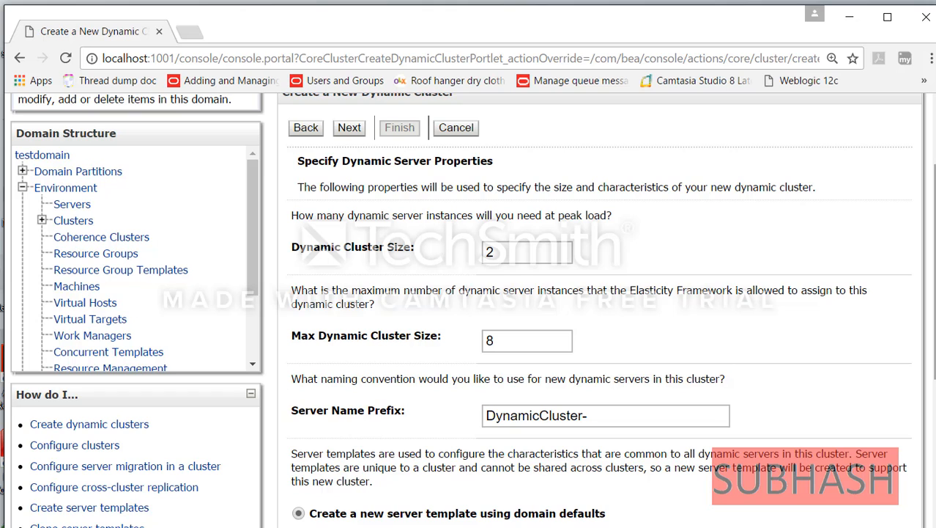
scroll(353, 444, "down", 1)
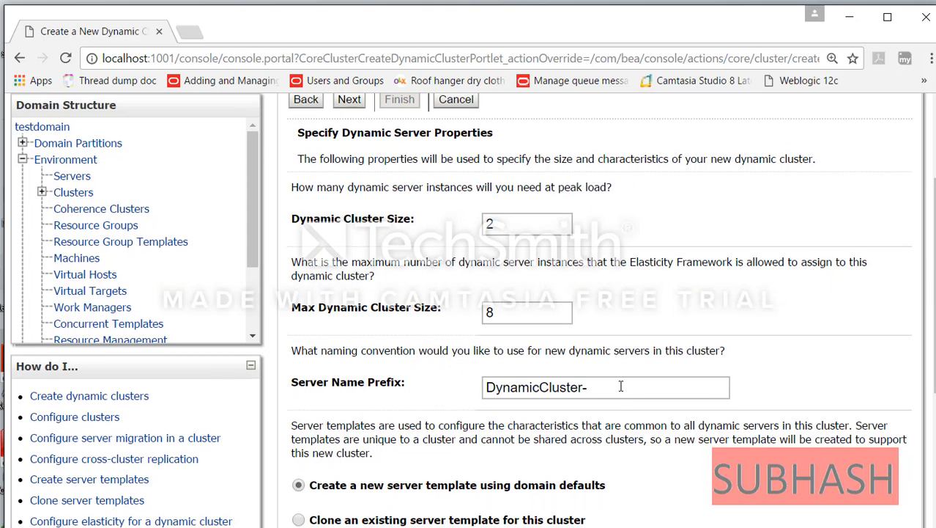
left_click_drag(621, 386, 476, 386)
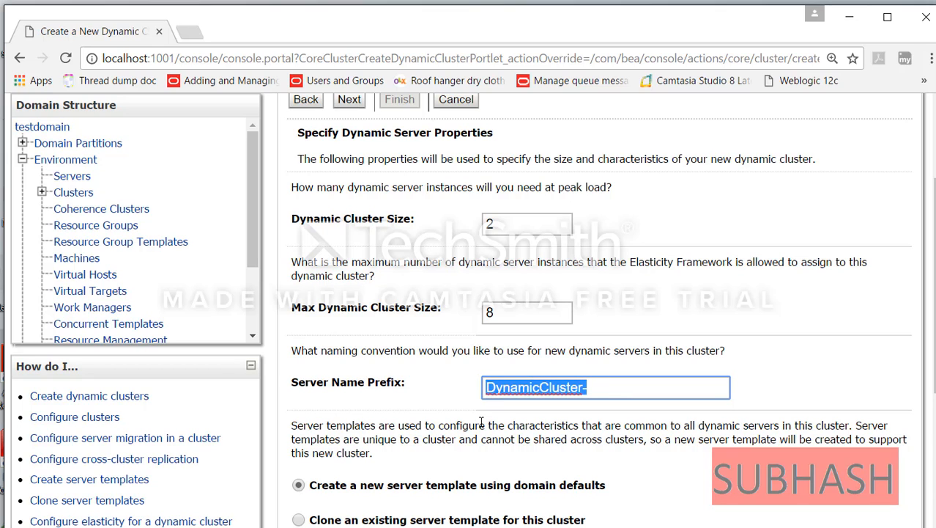
type("Man")
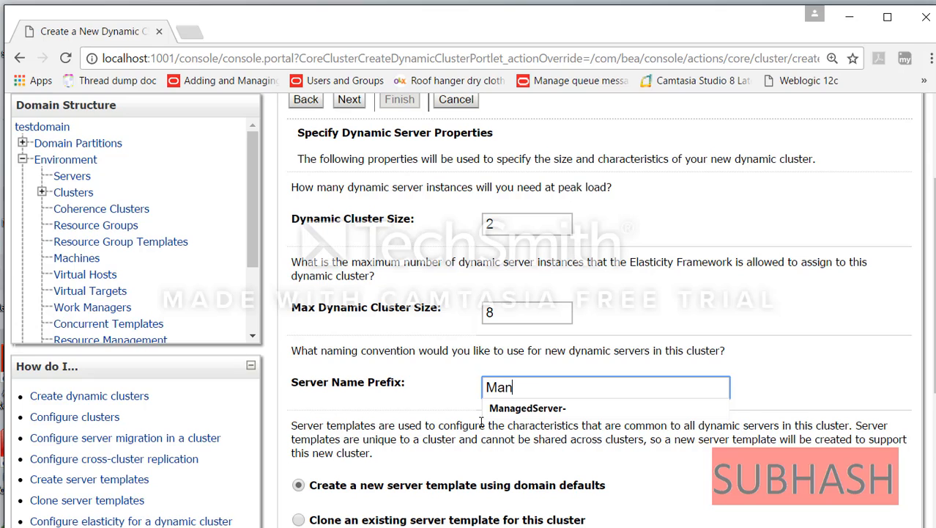
type("agedServer")
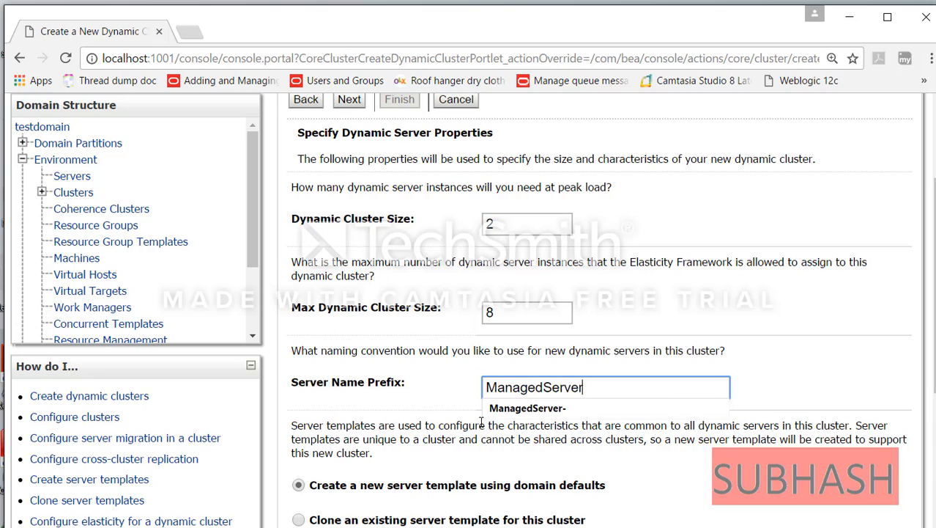
type("-")
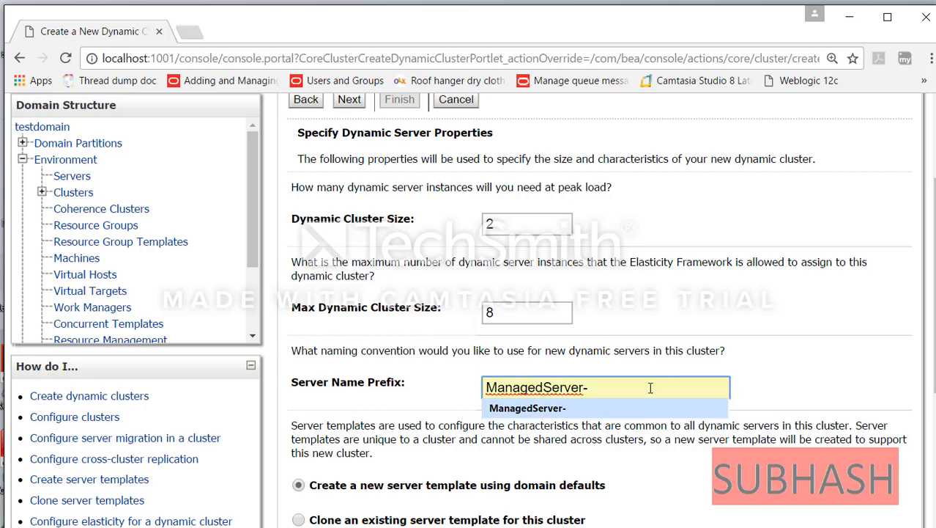
scroll(462, 457, "down", 3)
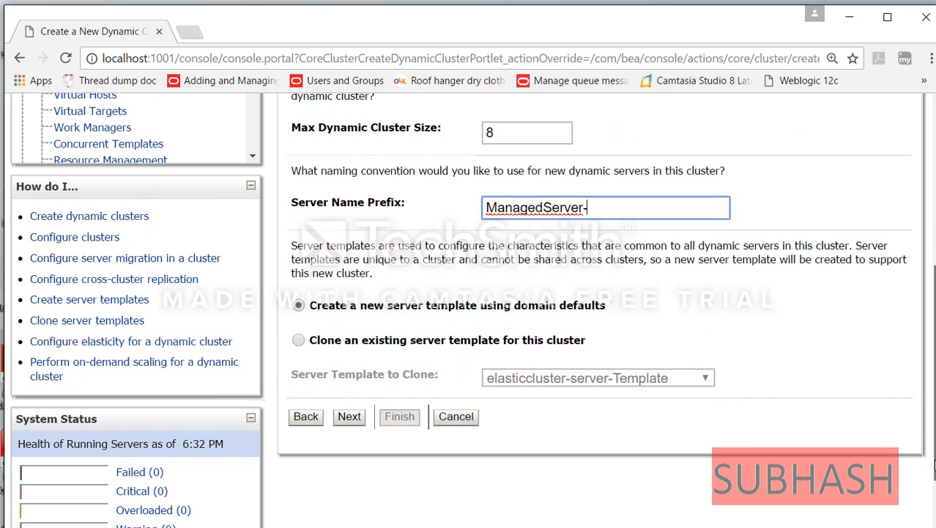
- Keep 'Use any machine configured in this domain' and advance to the listen port bindings
left_click(351, 422)
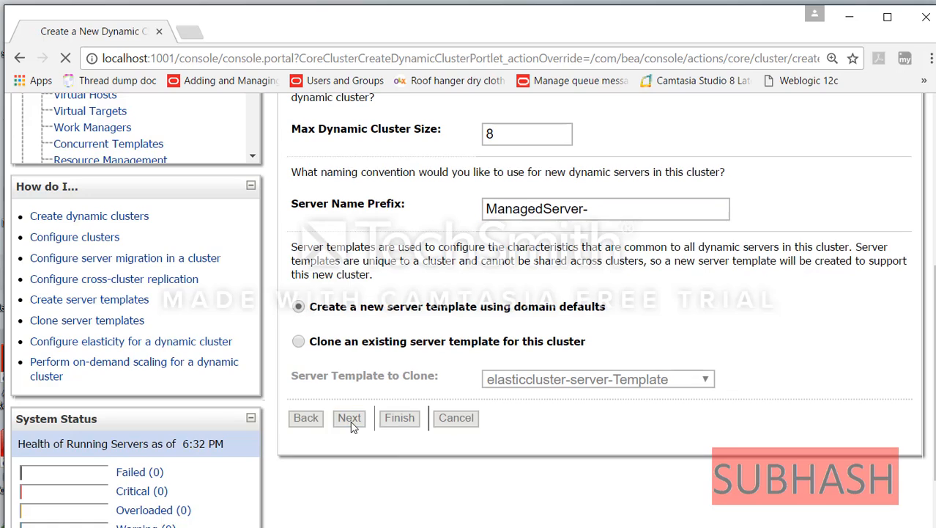
scroll(472, 310, "down", 3)
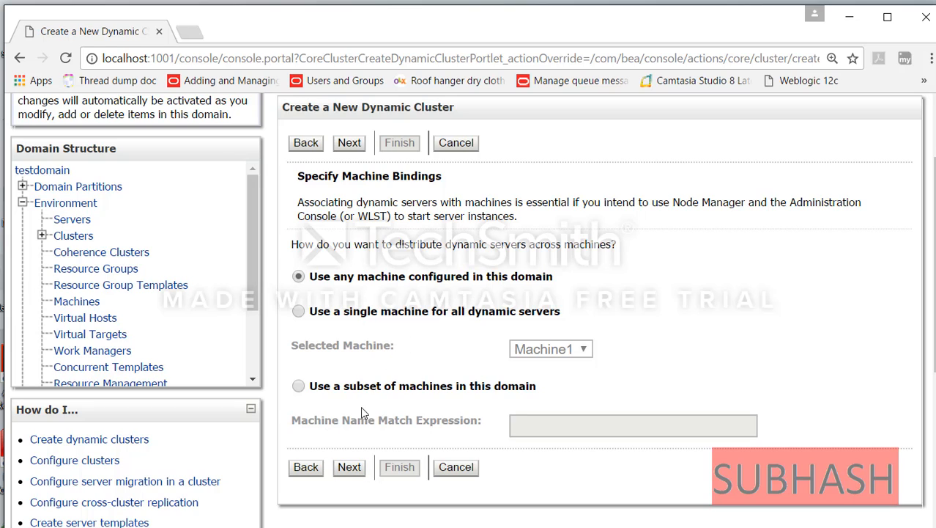
left_click(350, 469)
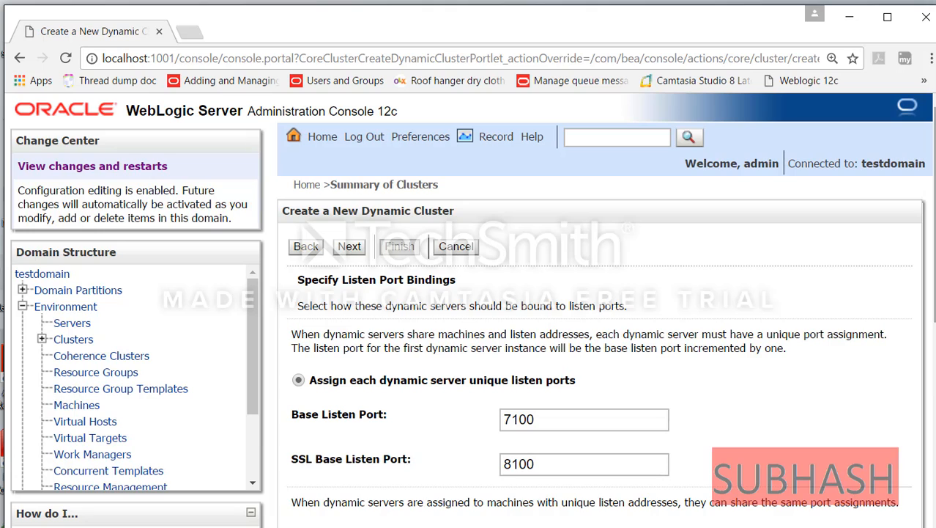
scroll(930, 349, "down", 2)
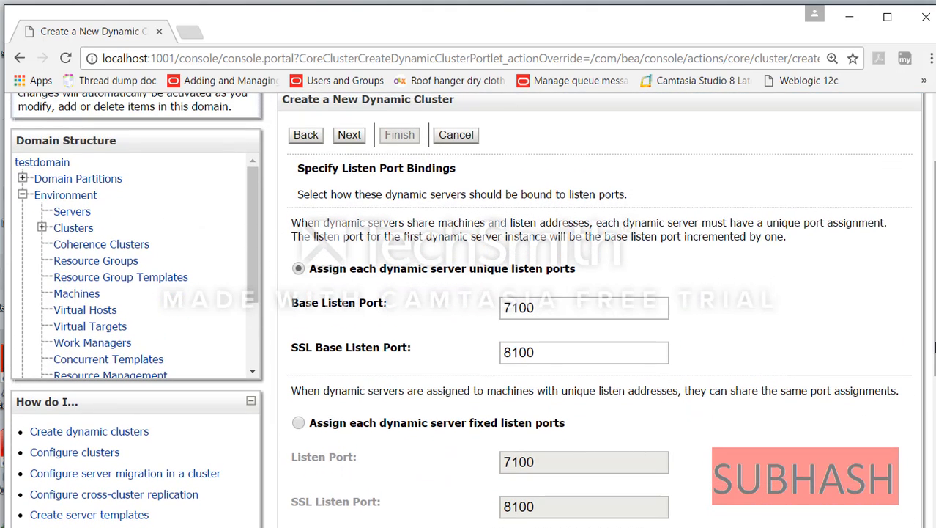
- Change the base listen port from 7100 to 4100, leaving SSL at 8100
left_click(509, 307)
key("BackSpace")
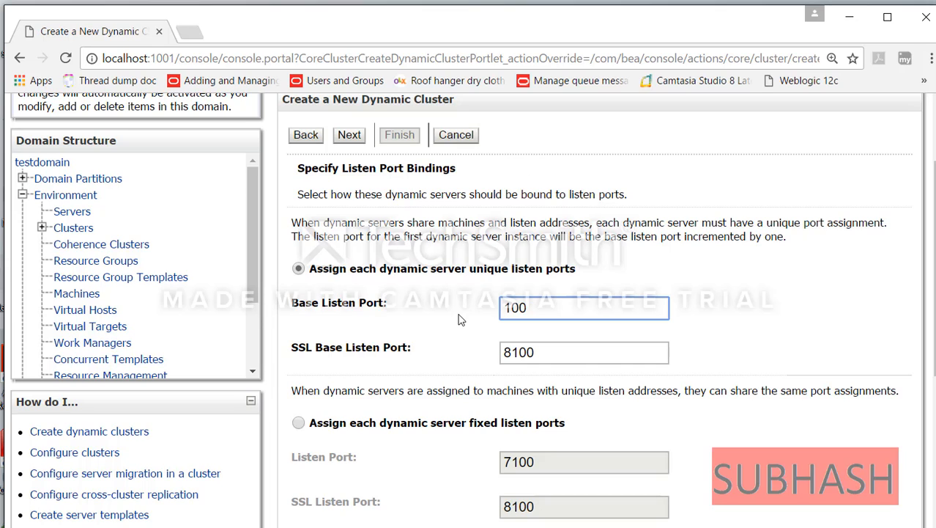
type("4")
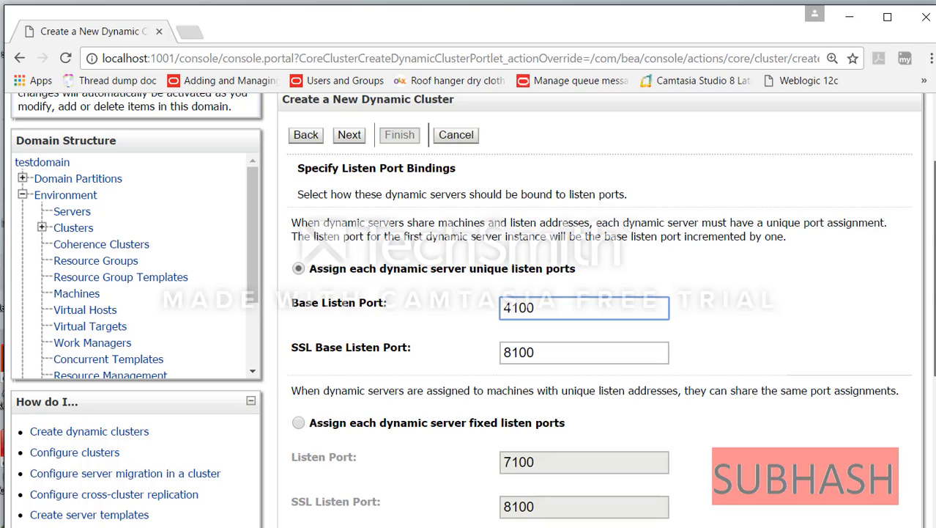
scroll(333, 470, "down", 3)
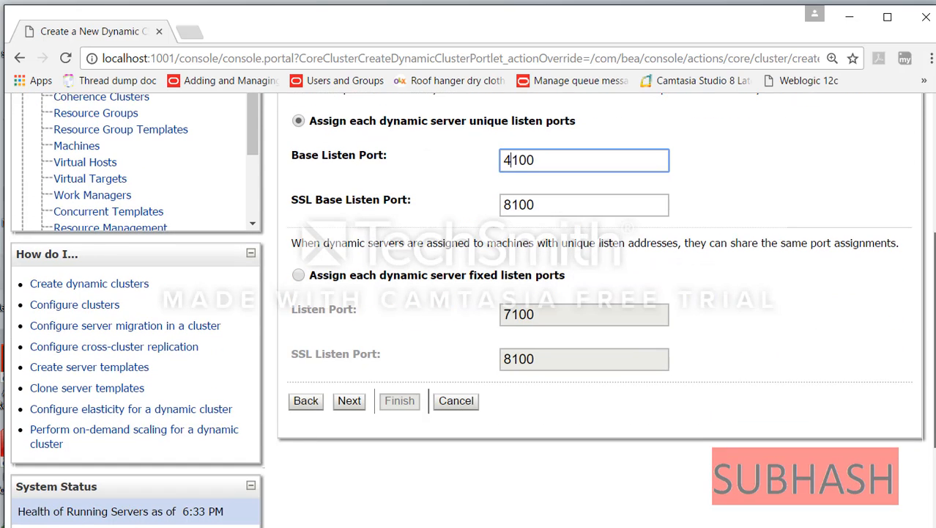
- Advance to the review summarizing DynamicCluster, ManagedServer-Template-0 and ports 4100/8100
left_click(350, 393)
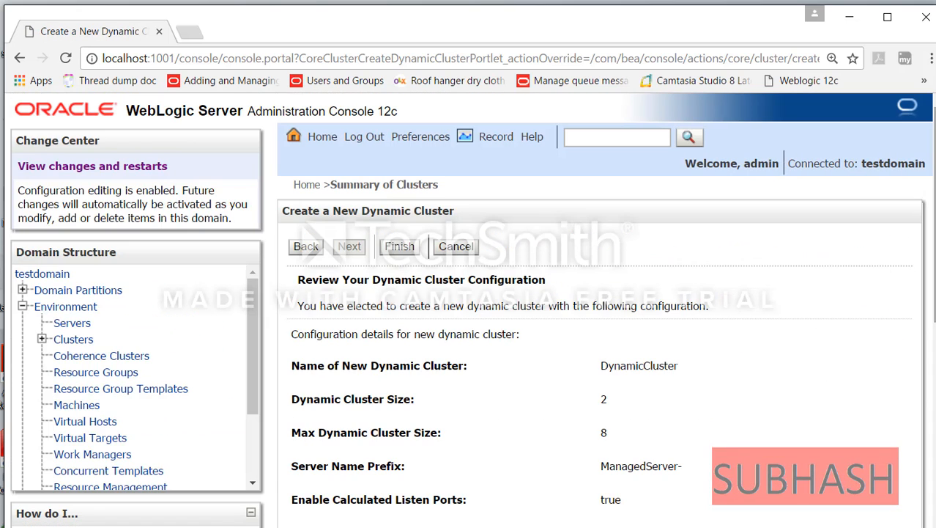
scroll(473, 312, "down", 2)
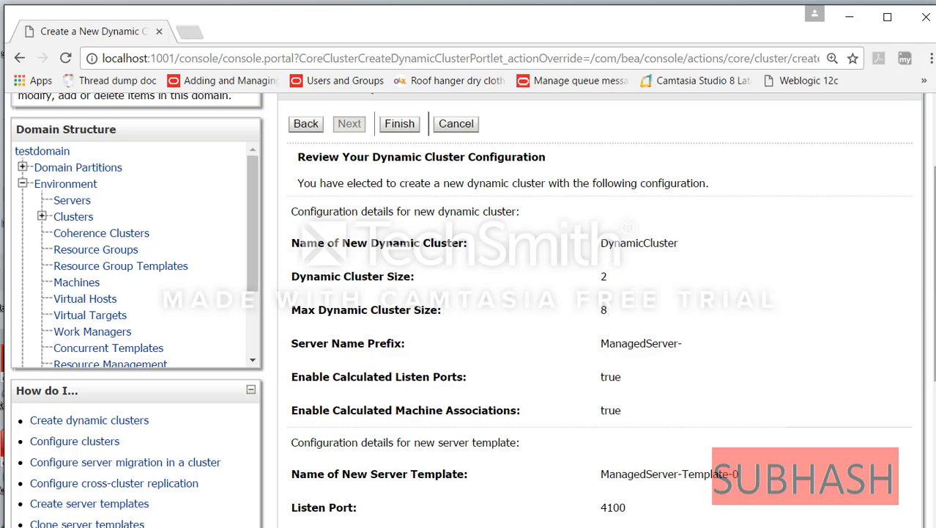
left_click_drag(934, 301, 934, 354)
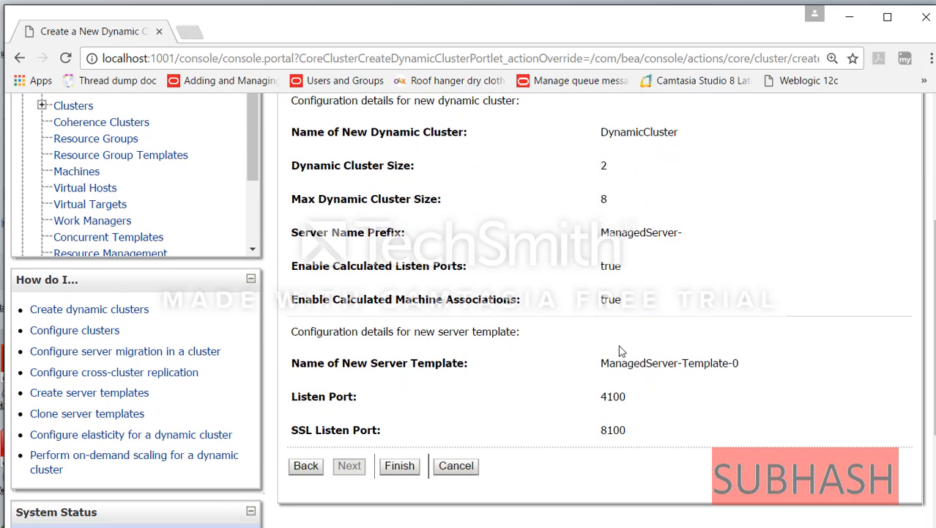
- Finish the wizard and open DynamicCluster from the Summary of Clusters table
left_click(401, 466)
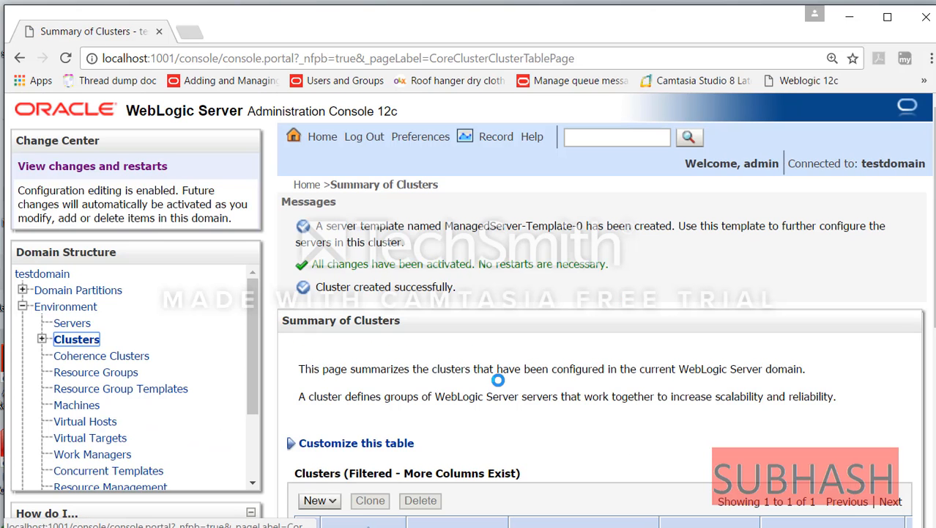
key("ctrl+minus")
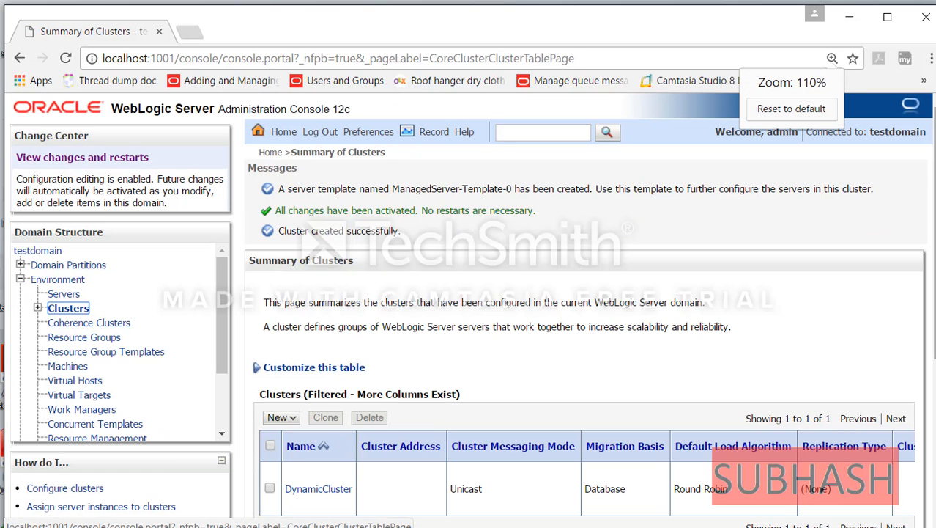
scroll(586, 308, "down", 2)
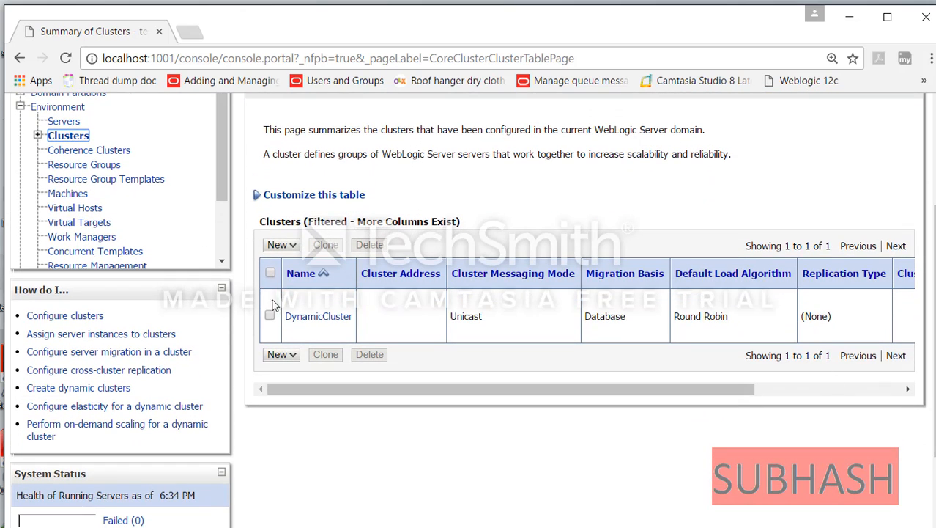
left_click(318, 323)
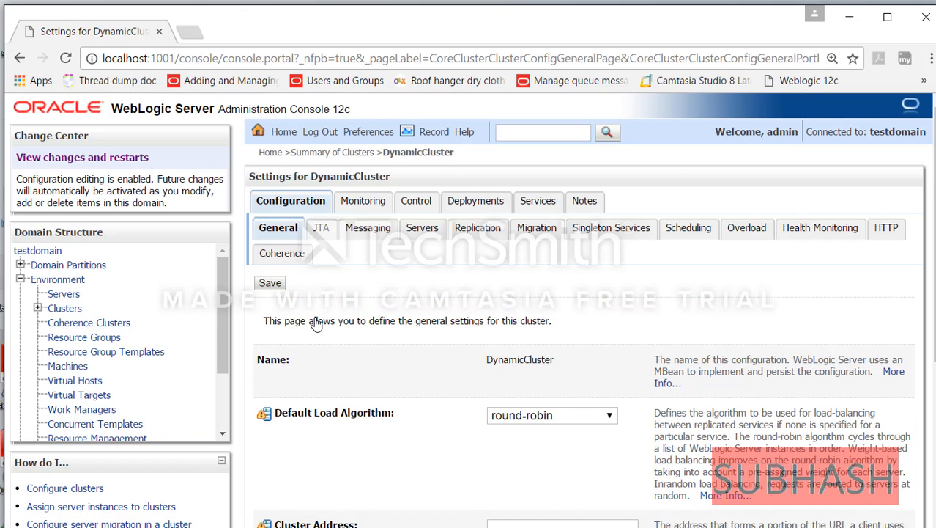
- In DynamicCluster's Servers configuration, set Dynamic Cluster Cooloff Period to 30 seconds
left_click(422, 230)
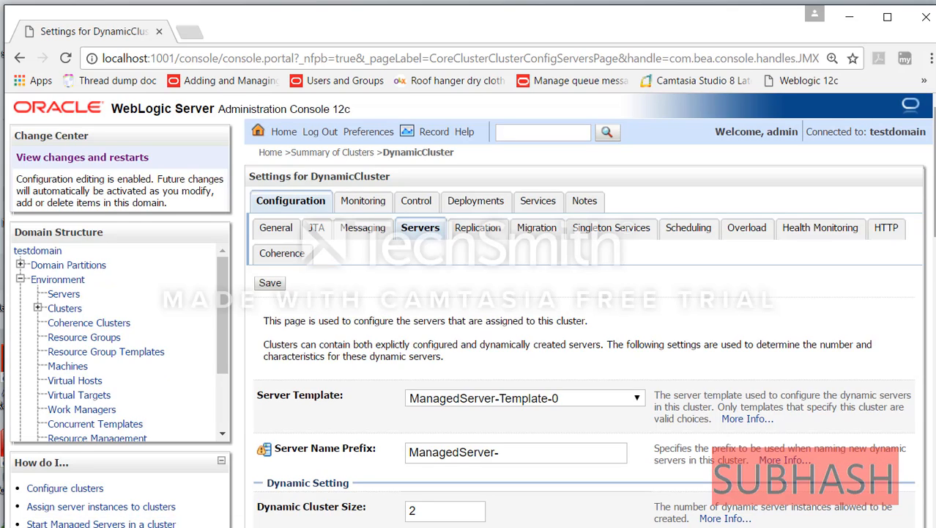
scroll(931, 183, "down", 2)
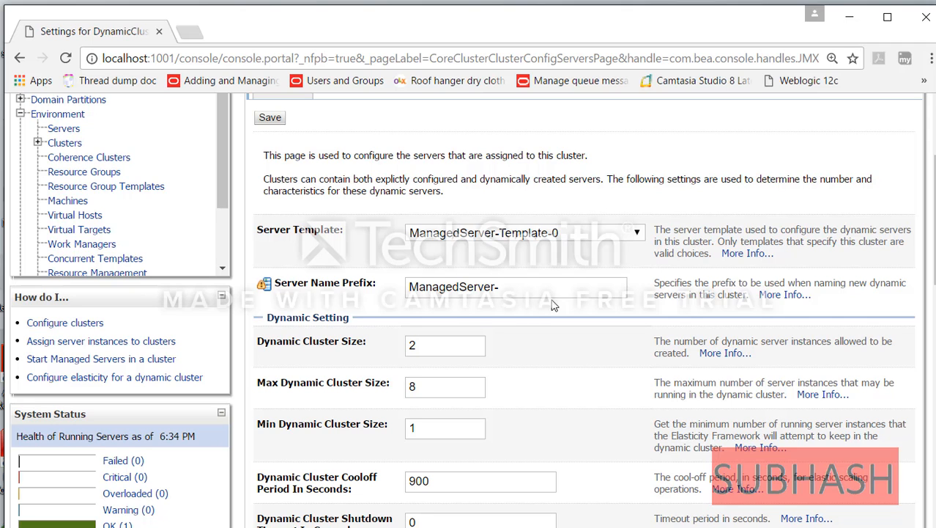
scroll(439, 410, "down", 3)
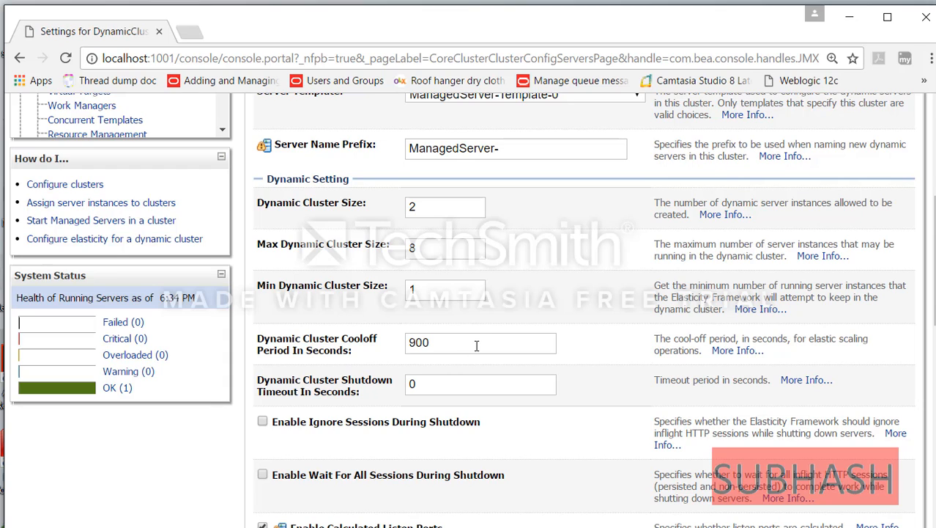
left_click_drag(475, 346, 277, 352)
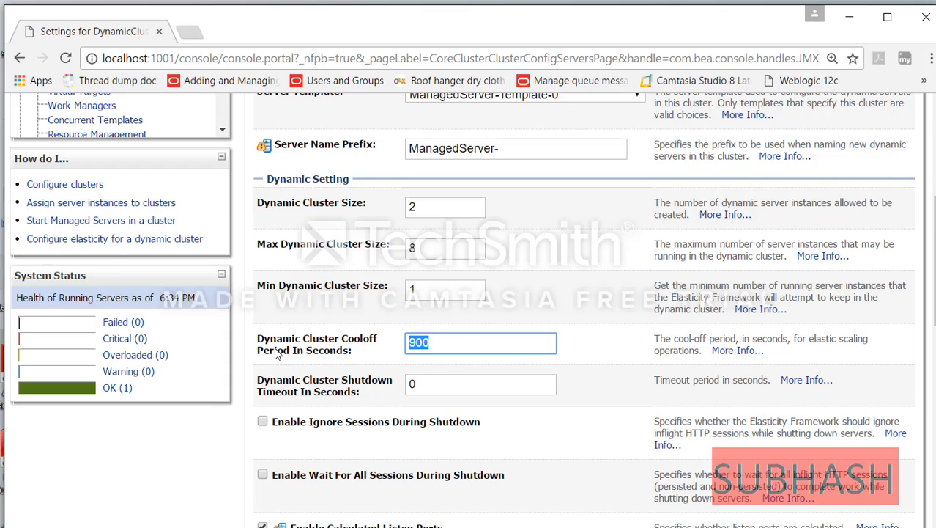
type("30")
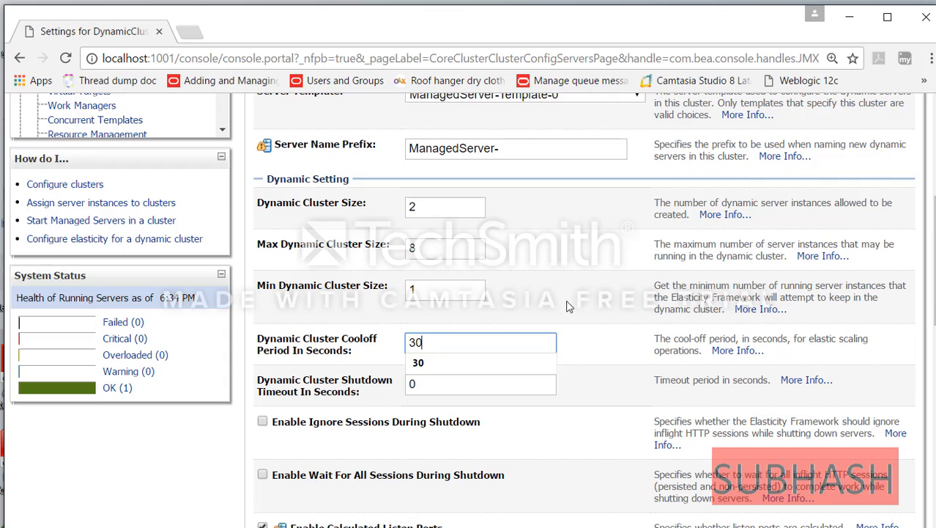
left_click(621, 356)
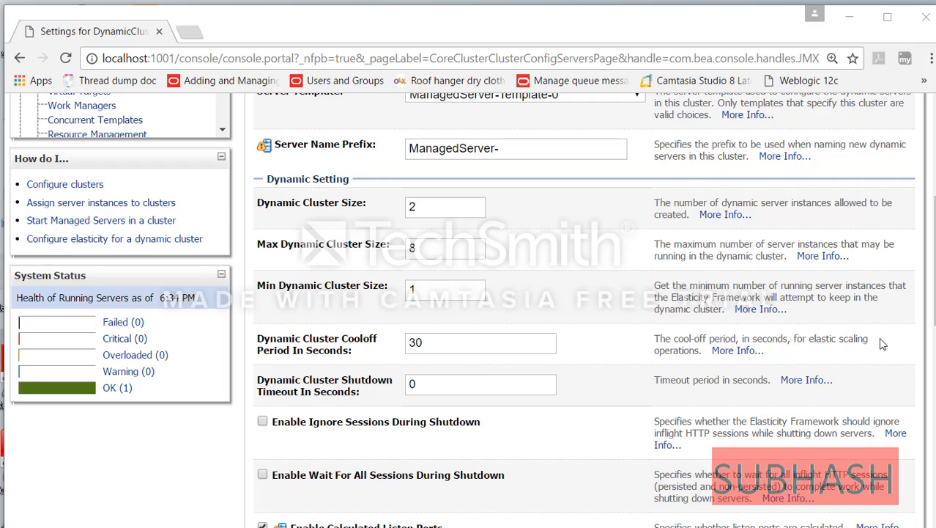
scroll(583, 307, "down", 3)
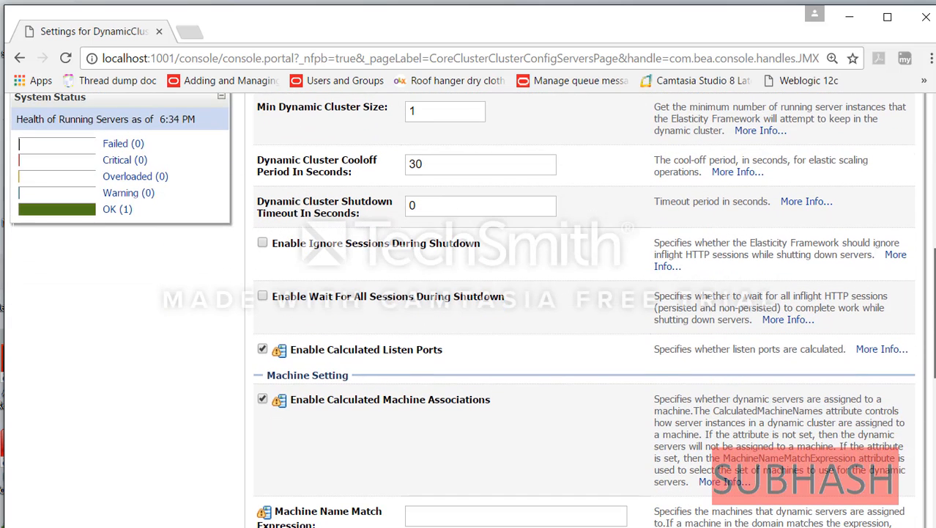
scroll(583, 307, "down", 1)
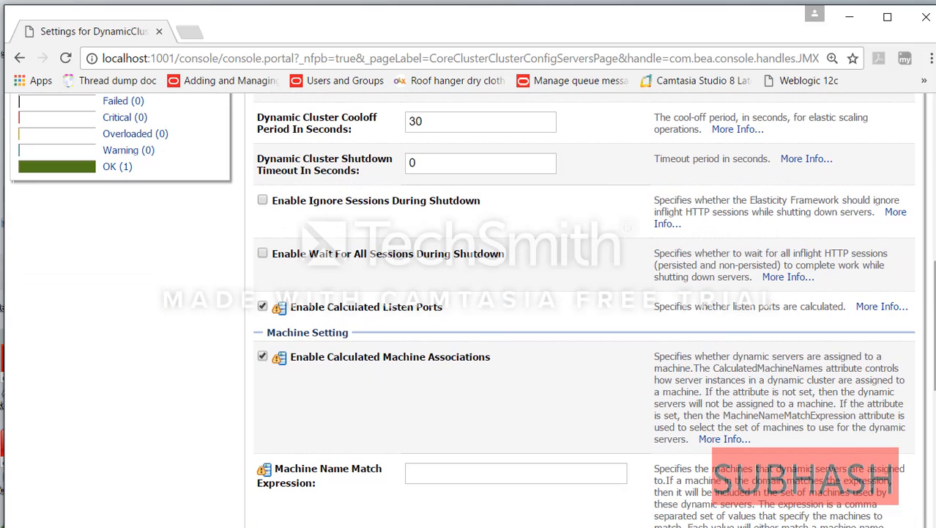
scroll(583, 308, "down", 3)
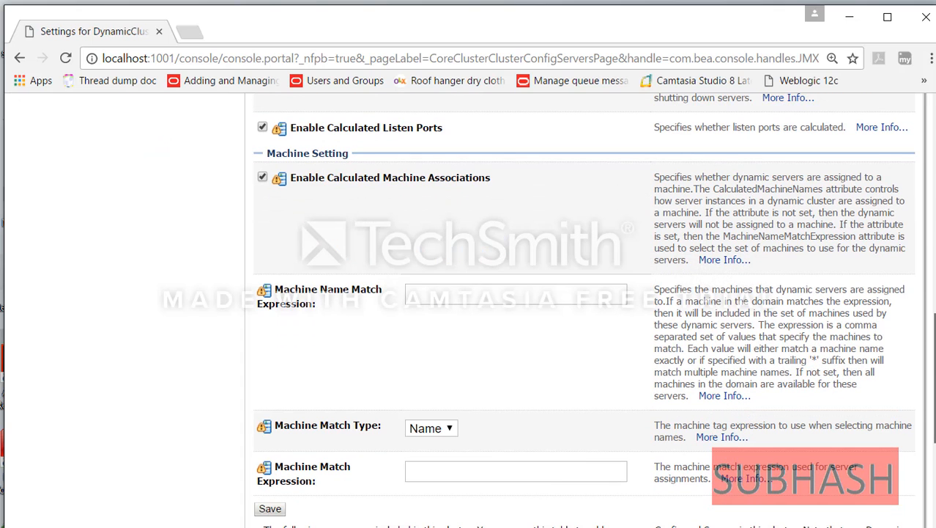
- Save the 30-second cool-off and view Summary of Servers with ManagedServer-1 and ManagedServer-2
left_click(270, 508)
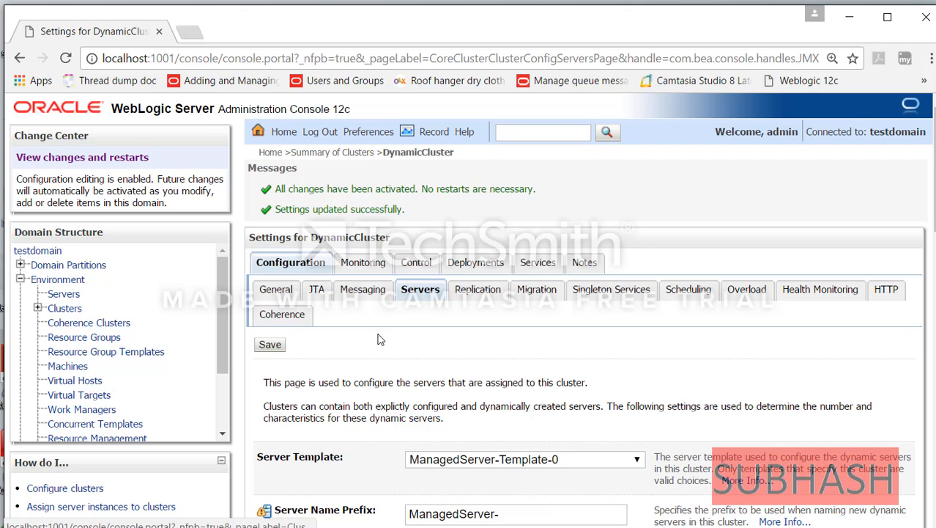
left_click(64, 293)
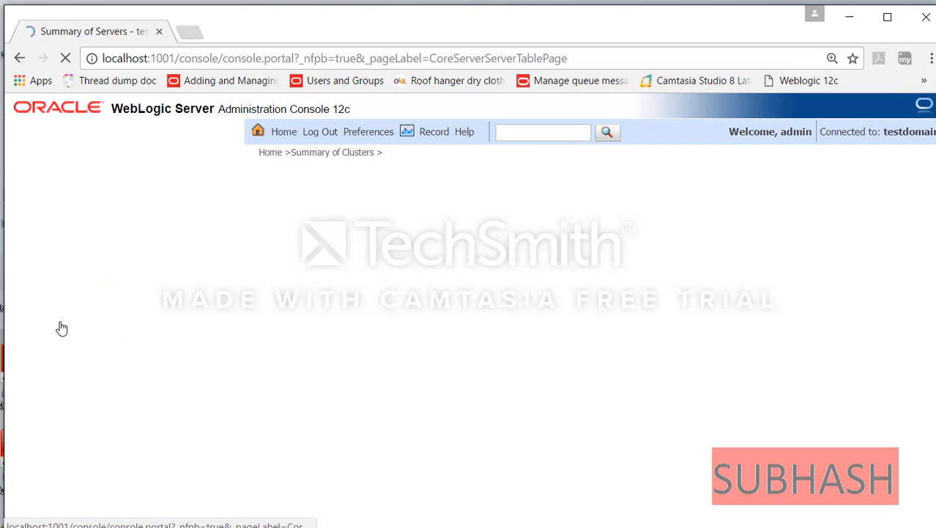
key("ctrl+minus")
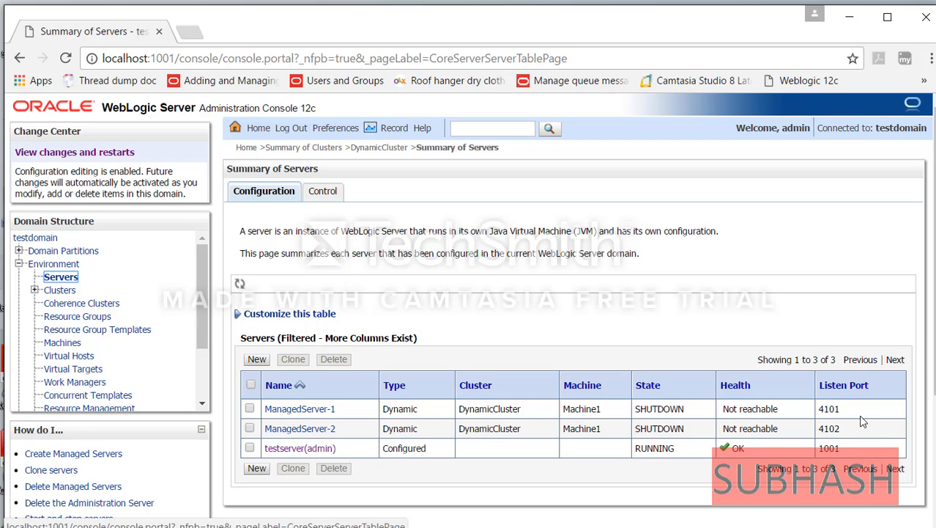
left_click(825, 526)
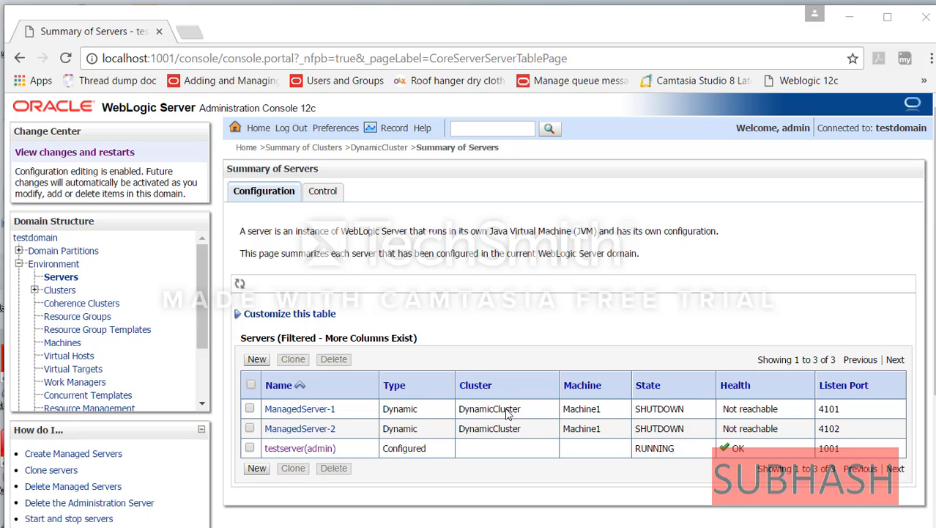
- Start ManagedServer-1 and ManagedServer-2 from the Control tab
left_click(250, 409)
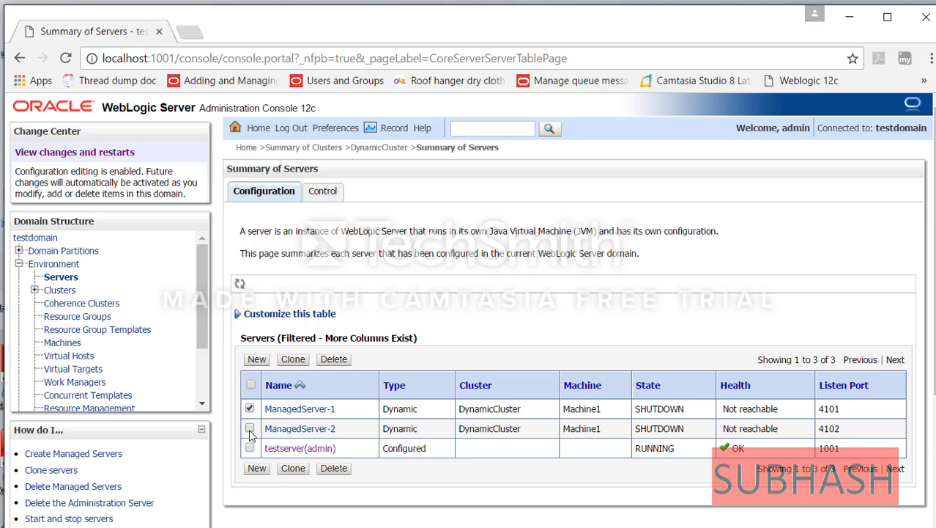
left_click(250, 428)
left_click(322, 192)
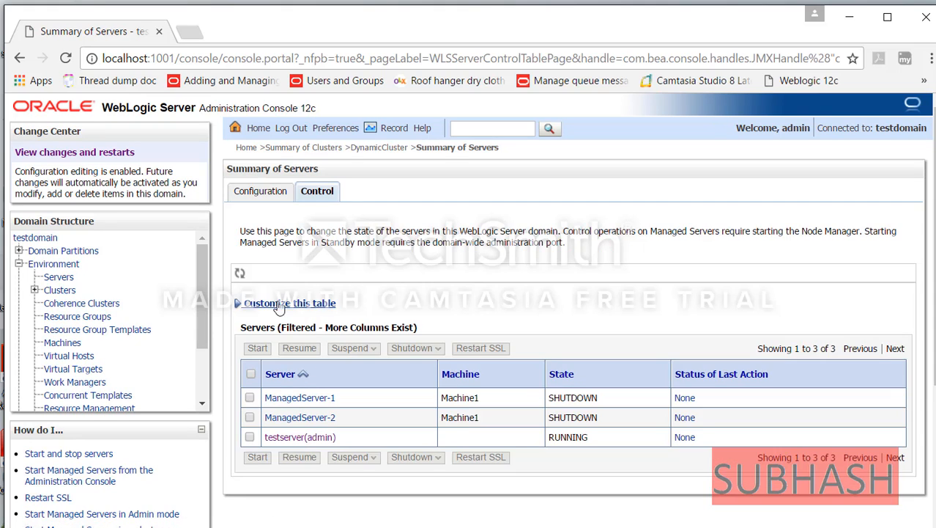
left_click(250, 398)
left_click(250, 416)
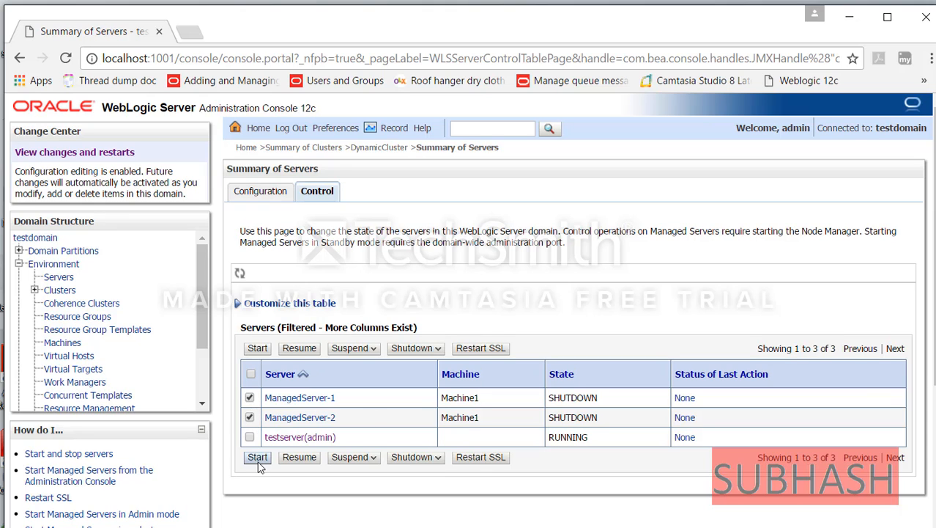
left_click(257, 456)
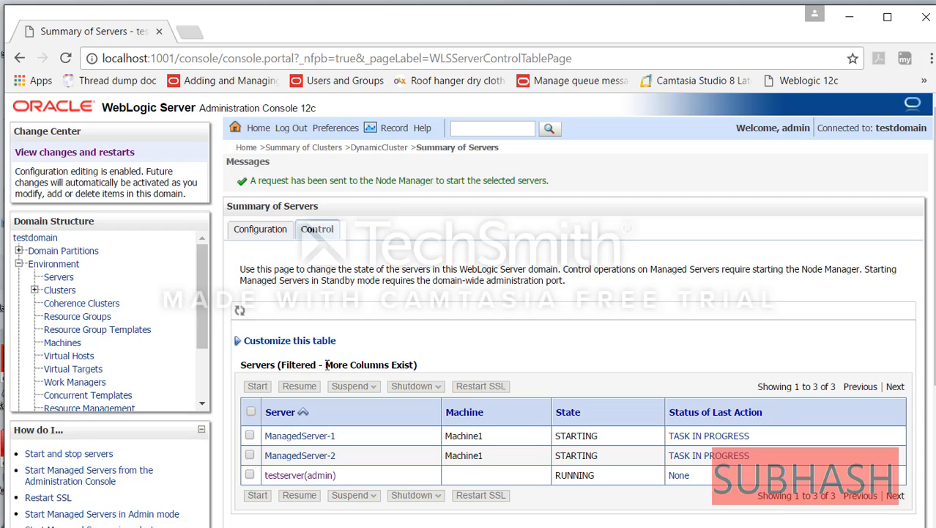
- Refresh the server summary to confirm both are RUNNING, then expand Diagnostics
left_click(58, 278)
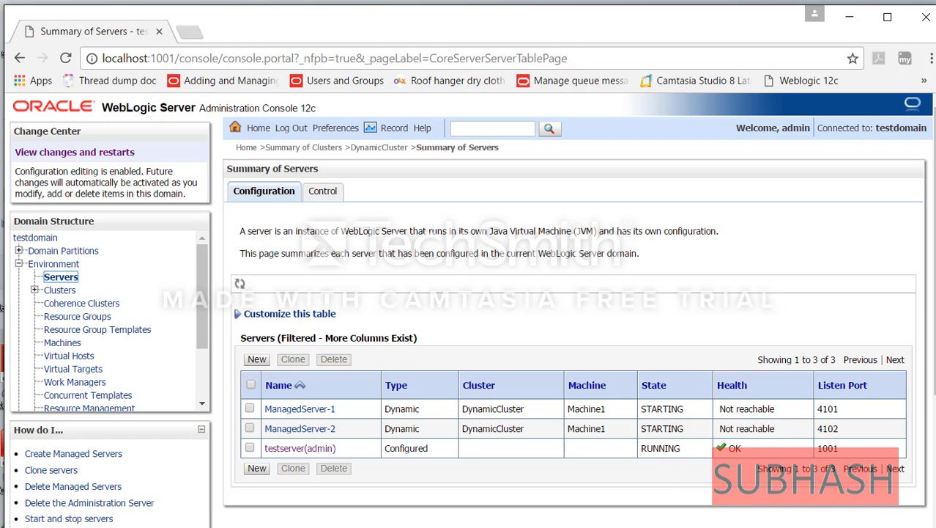
left_click(63, 282)
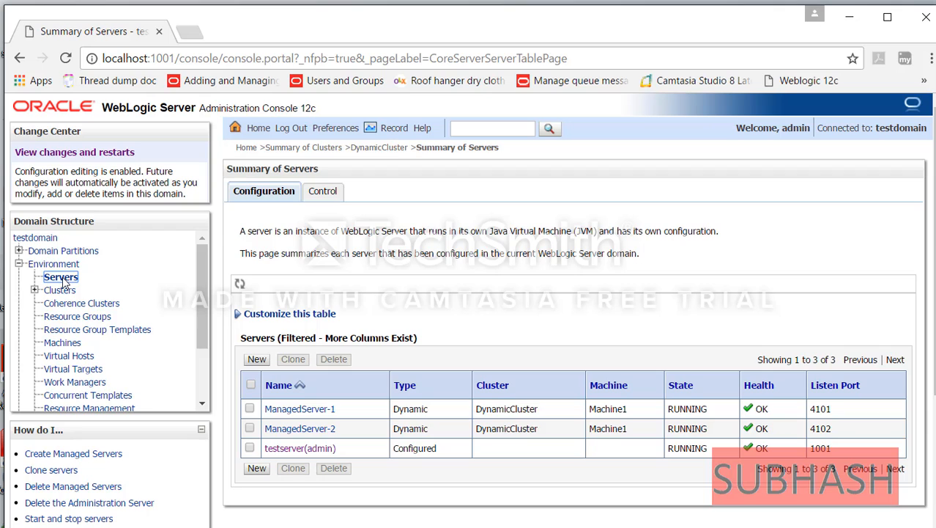
left_click_drag(201, 276, 204, 351)
left_click(19, 404)
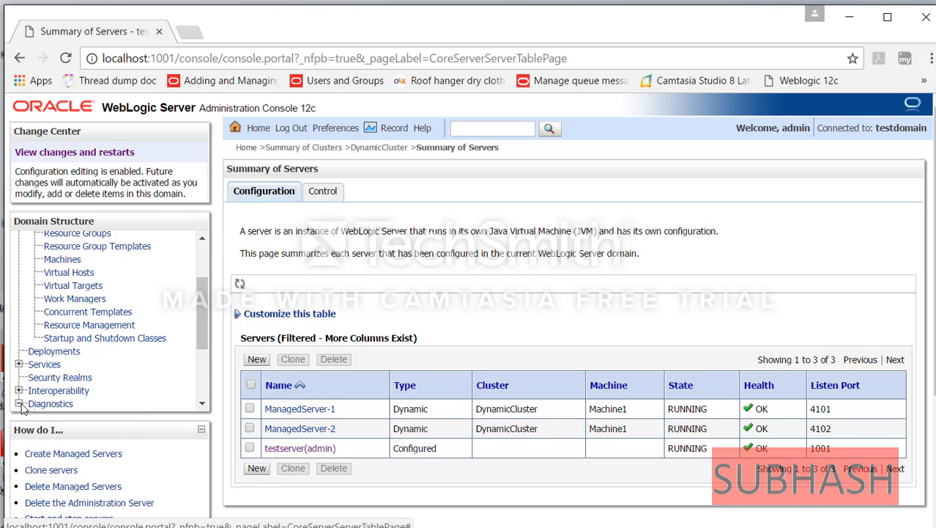
left_click_drag(208, 320, 202, 374)
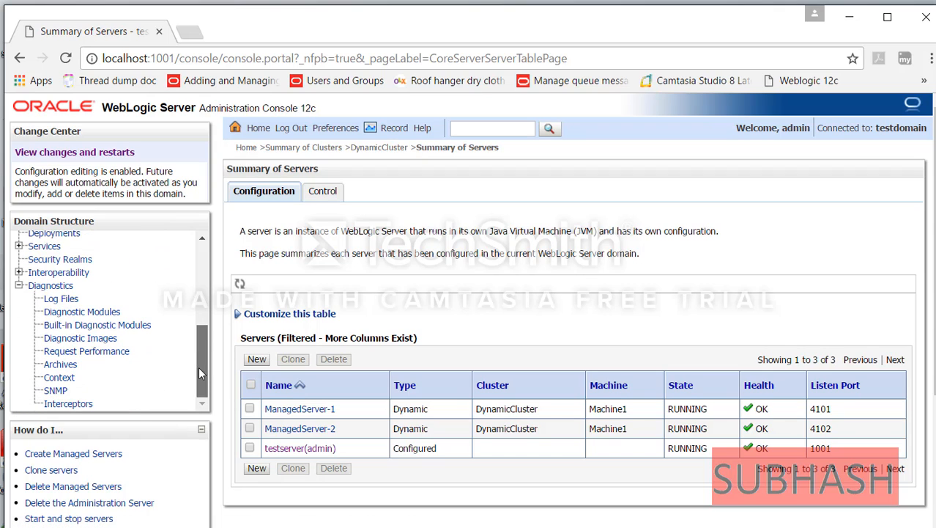
- Create a new global diagnostic system module named DynaModule
left_click(101, 316)
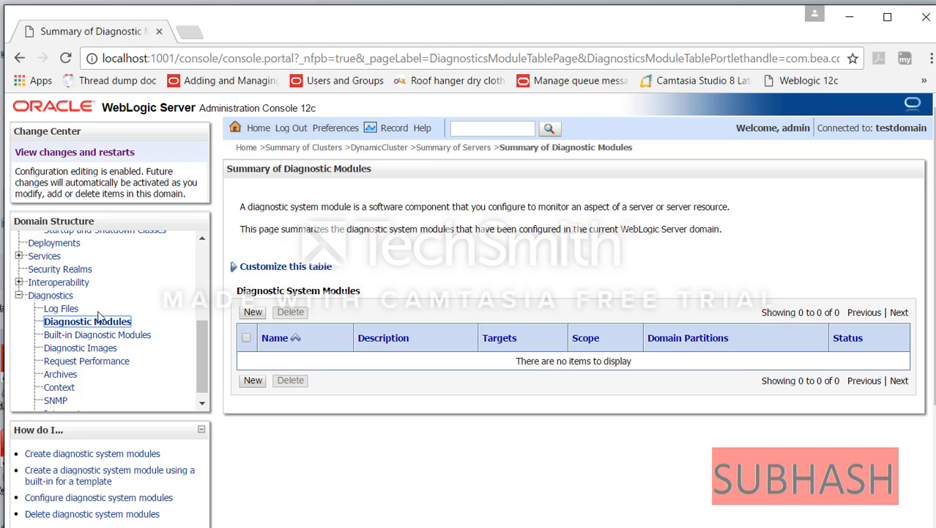
left_click(253, 312)
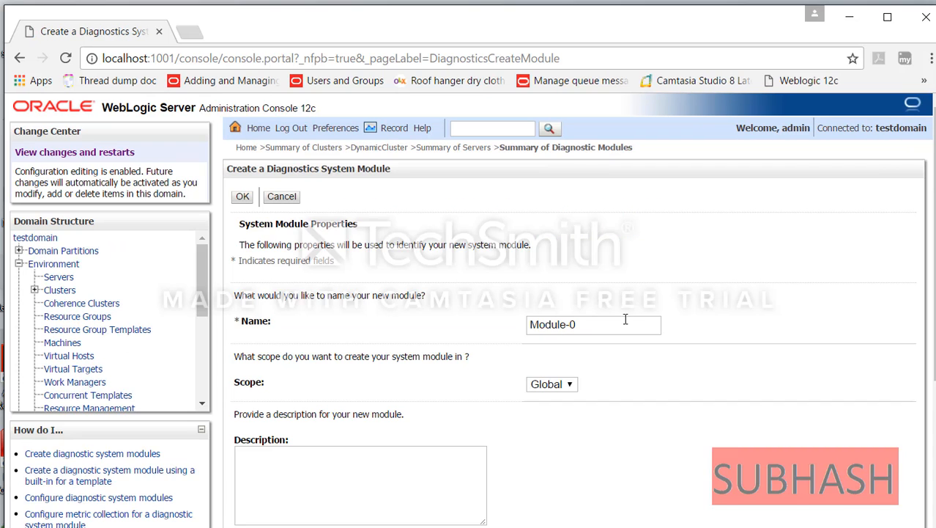
triple_click(623, 320)
type("Dyn")
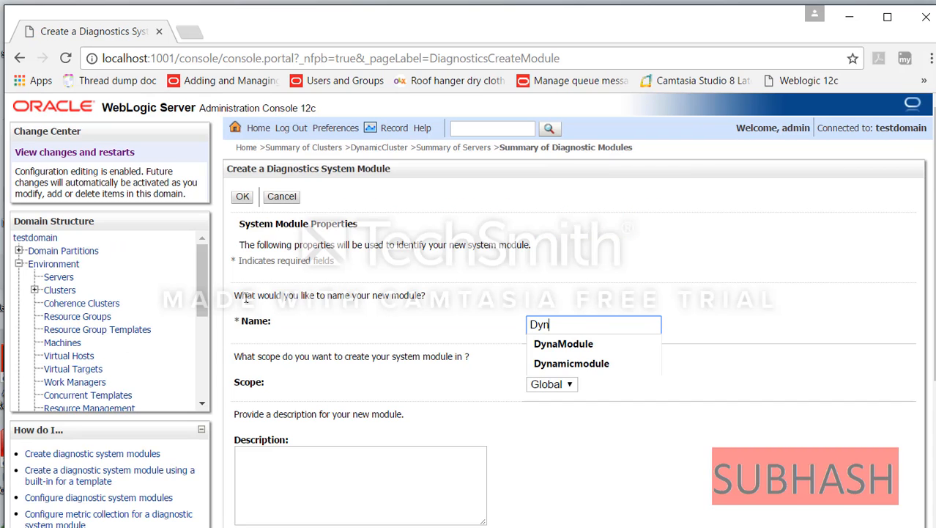
type("aMod")
type("u")
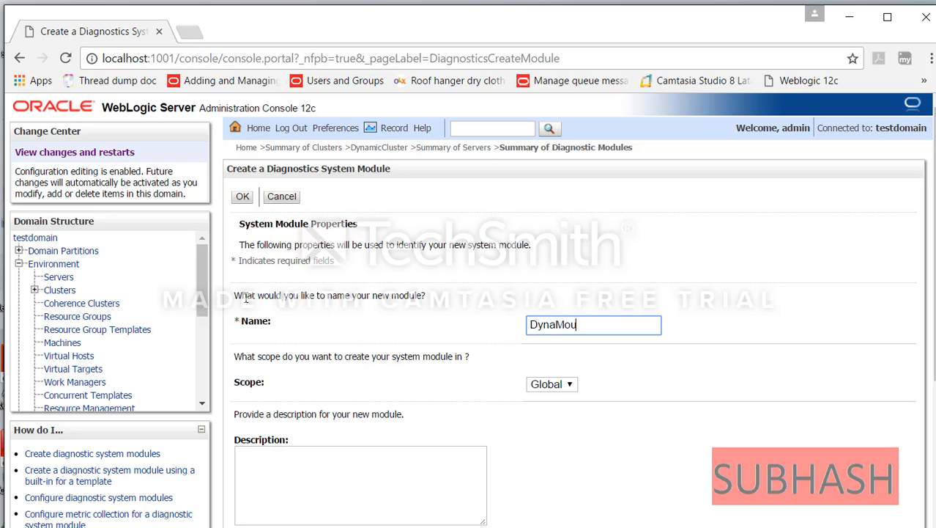
key("BackSpace")
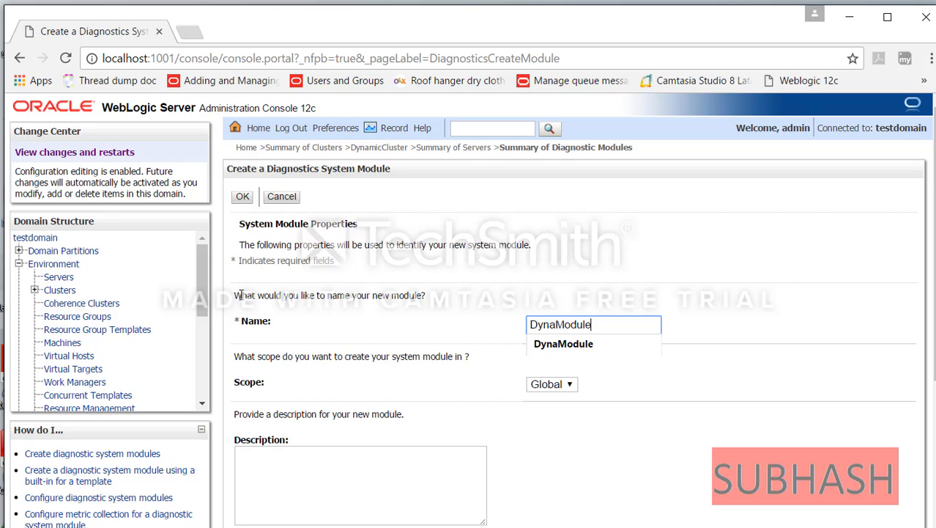
left_click(243, 196)
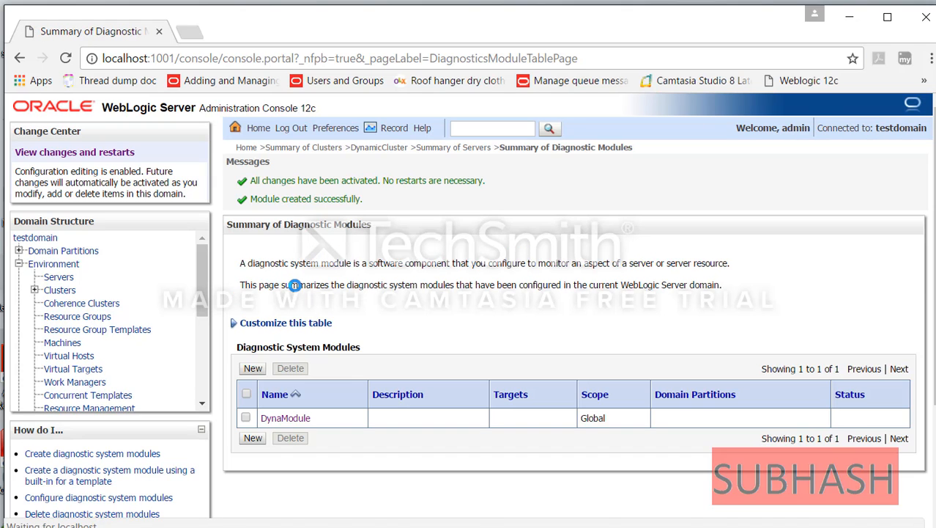
- Open DynaModule's Policies and Actions tab and scroll down to its empty Policies table
left_click(287, 422)
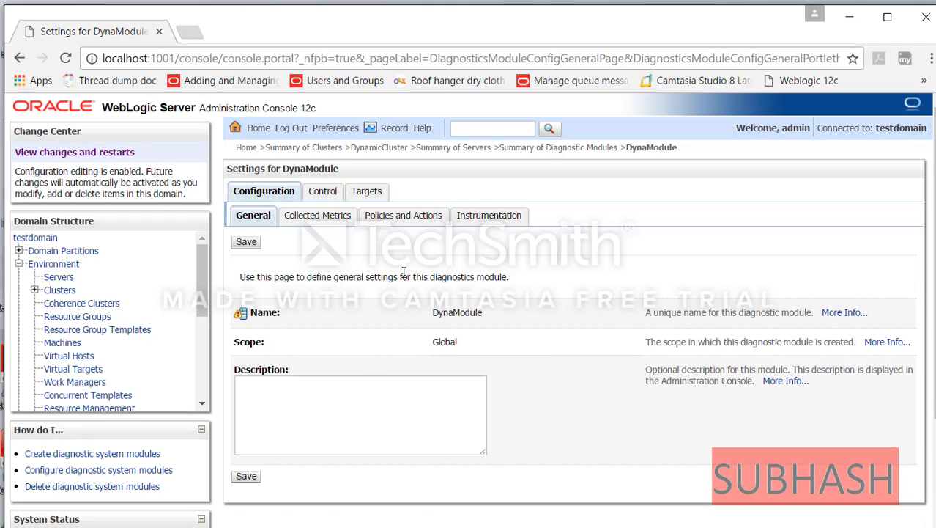
left_click(400, 220)
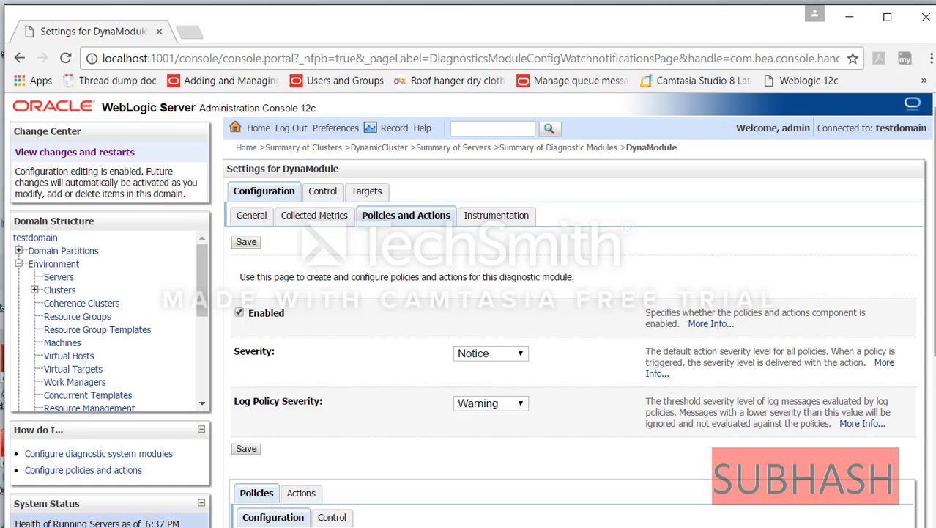
mouse_move(934, 305)
left_mouse_down()
mouse_move(935, 352)
mouse_move(934, 316)
left_mouse_up()
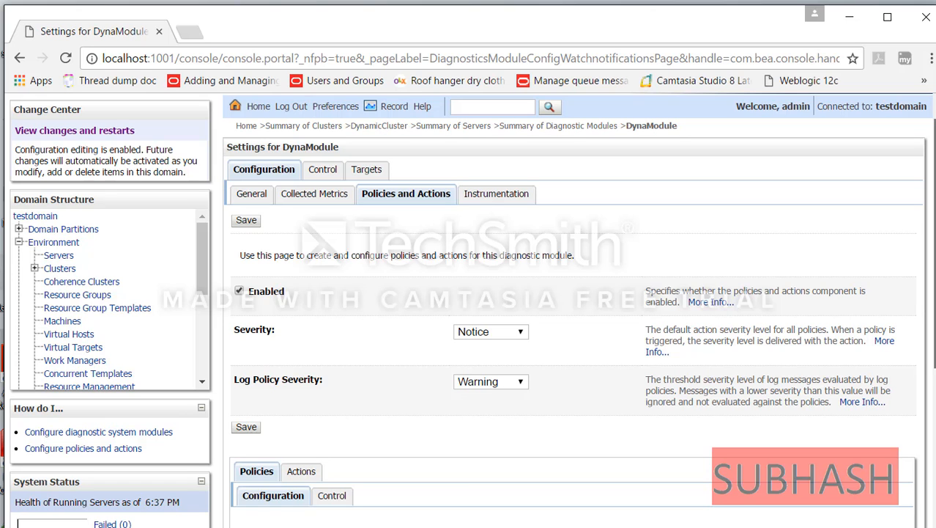
scroll(572, 308, "down", 4)
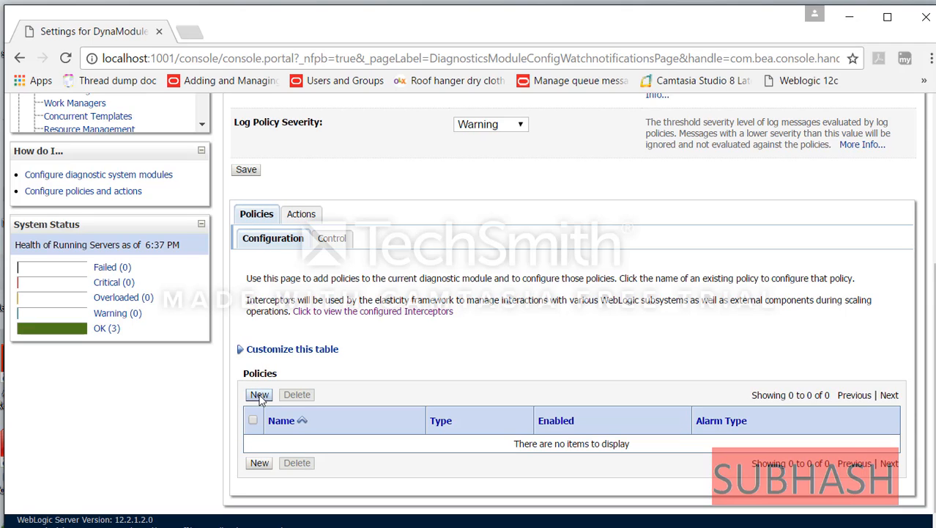
- Create a new policy named Weekendload, keep type Smart Rule, and advance to smart rule selection
left_click(259, 395)
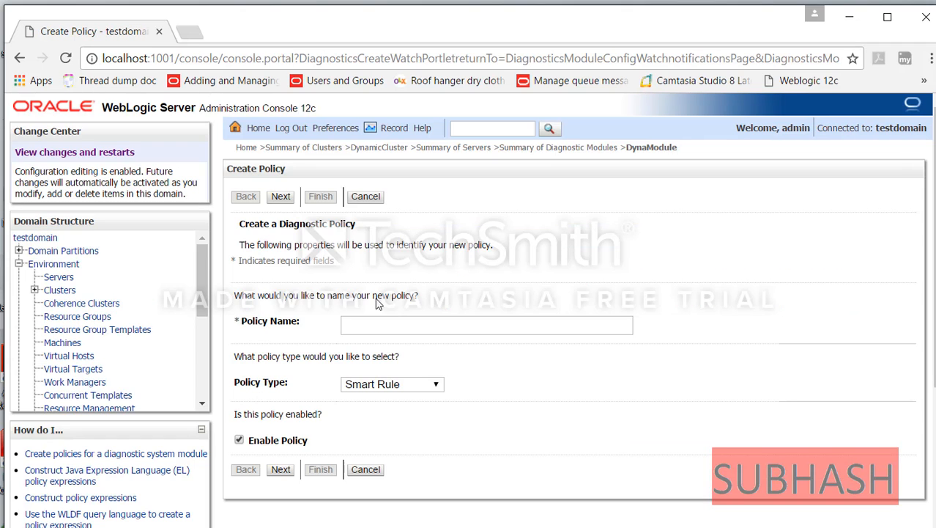
left_click(393, 327)
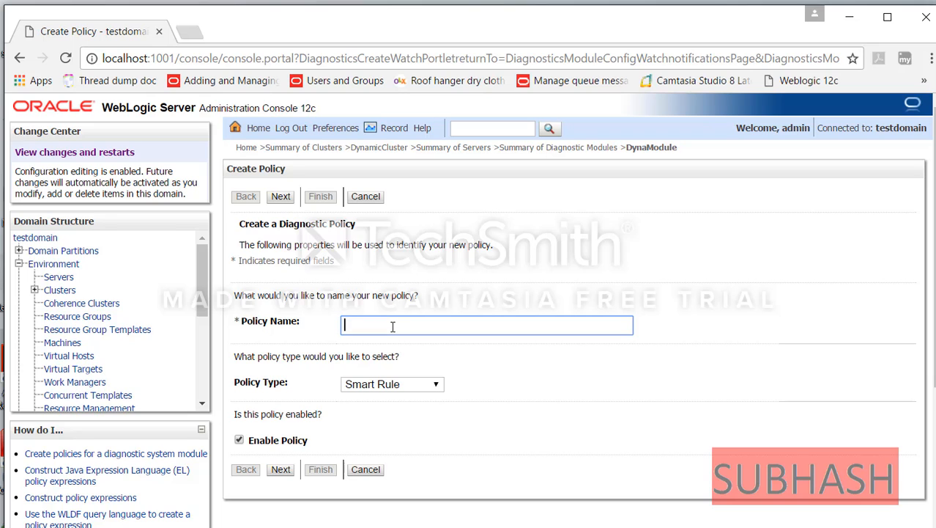
type("Week")
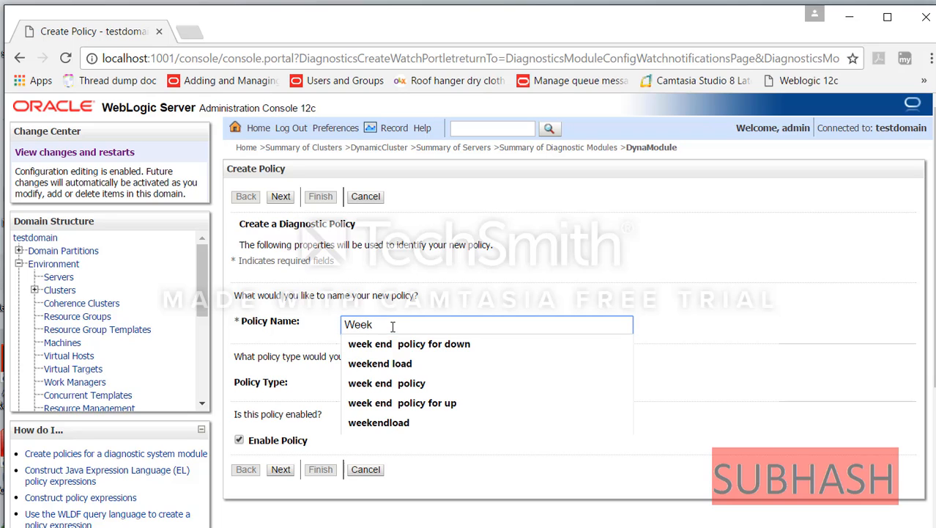
type("endlo")
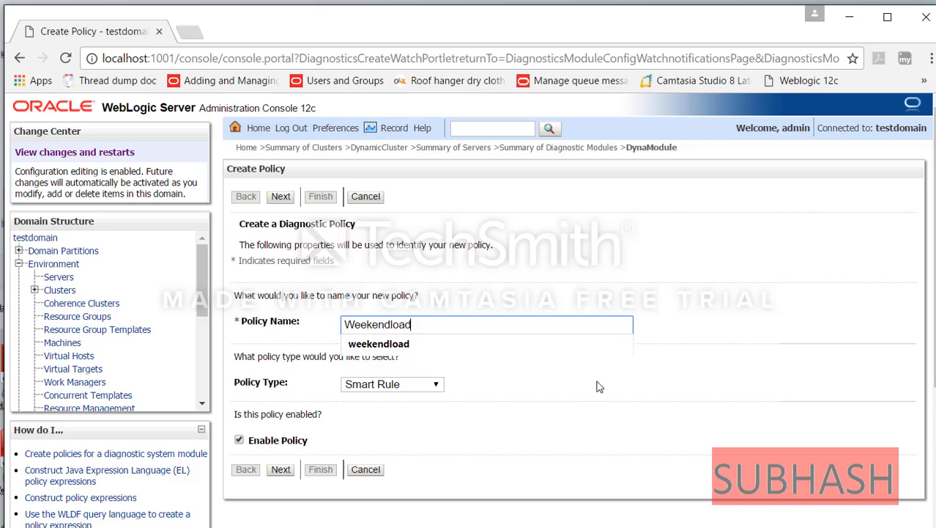
type("ad")
left_click(603, 390)
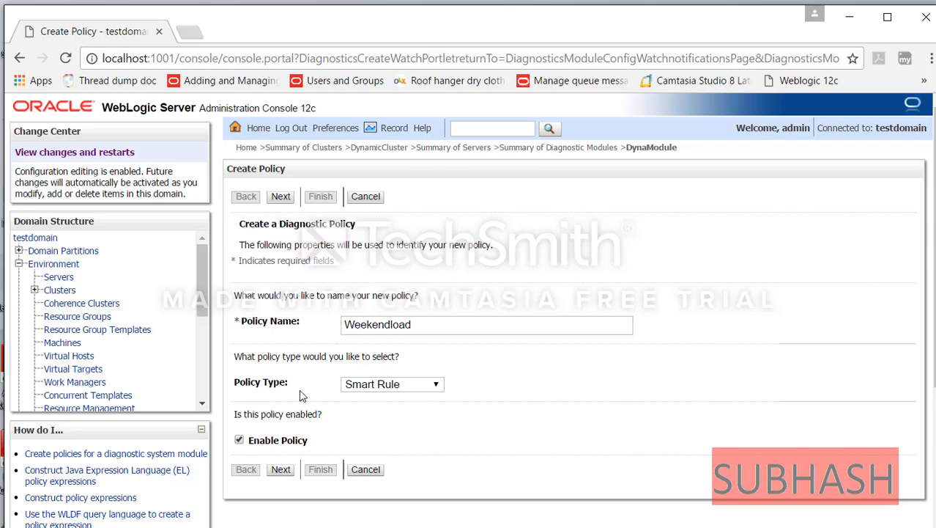
left_click(437, 387)
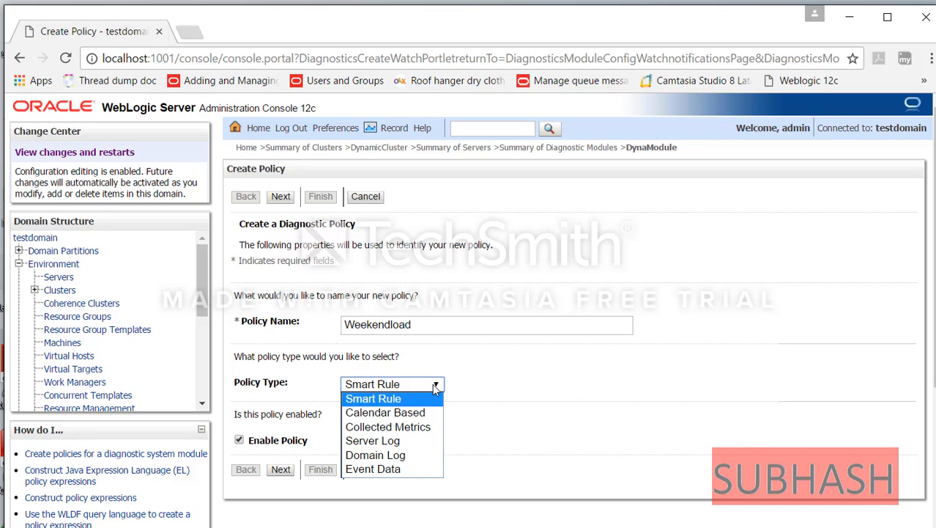
left_click(482, 385)
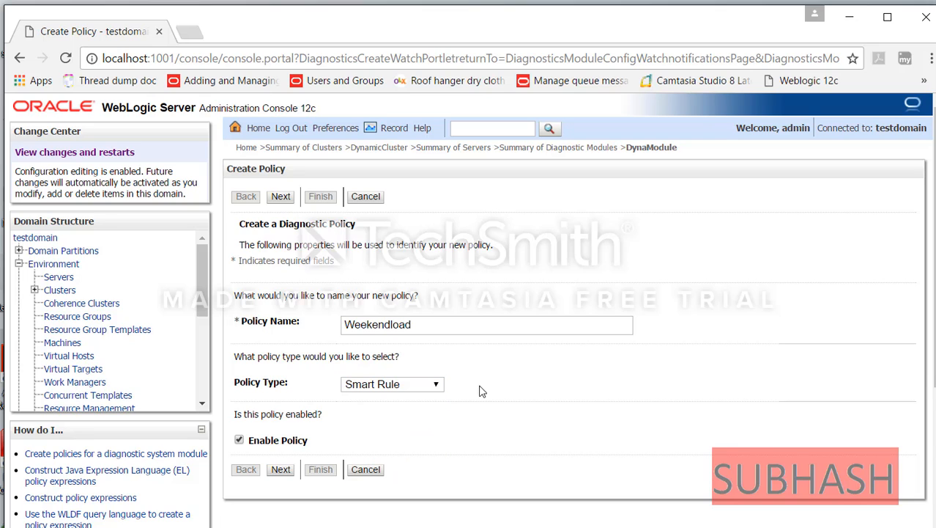
left_click(280, 470)
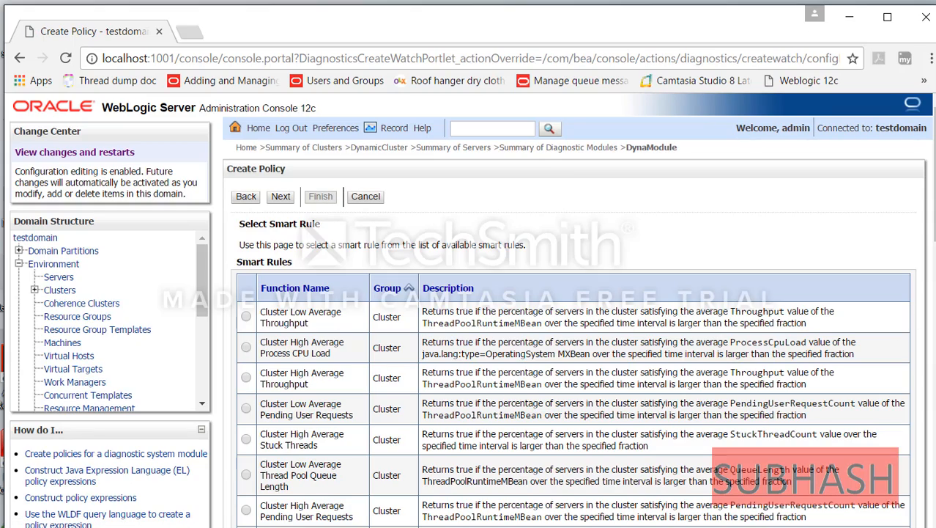
- Try to continue without a smart rule, then go back to Weekendload's name and type page
mouse_move(932, 238)
left_mouse_down()
mouse_move(932, 300)
mouse_move(931, 224)
left_mouse_up()
key("ctrl+minus")
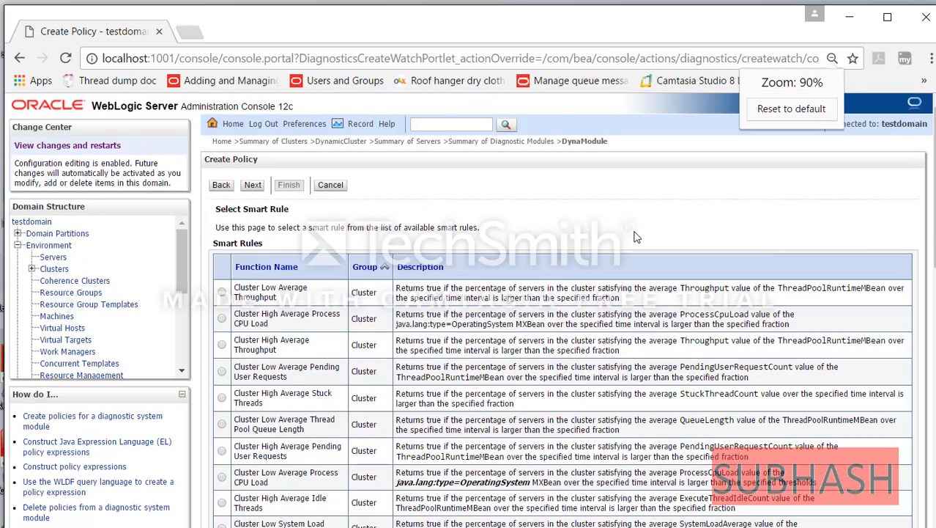
key("ctrl+plus")
key("ctrl+plus")
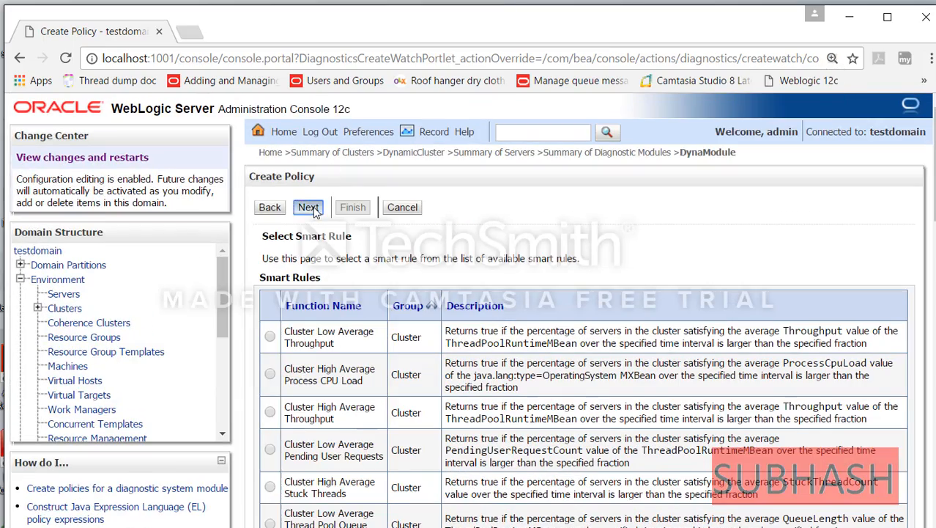
left_click(309, 208)
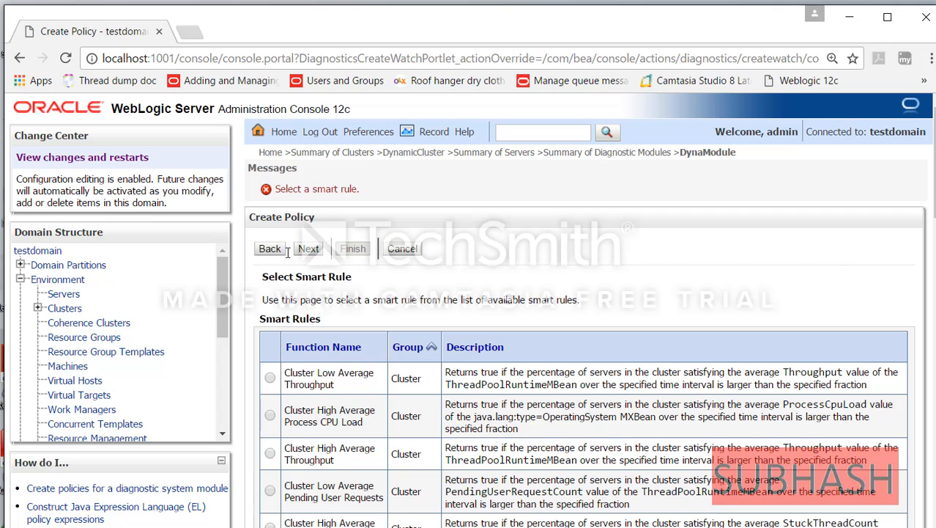
left_click(286, 250)
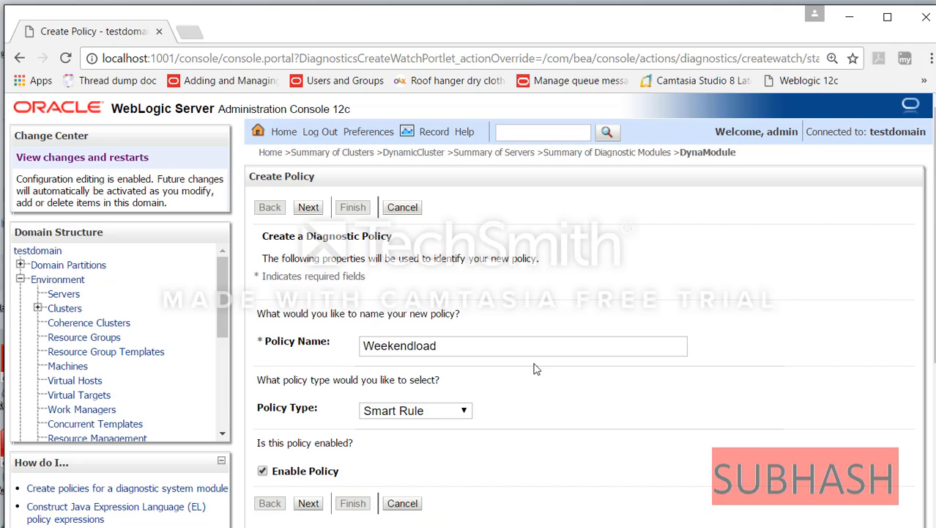
- Change Weekendload to Calendar Based and keep the schedule frequency at Every N Seconds
left_click(464, 410)
left_click(432, 439)
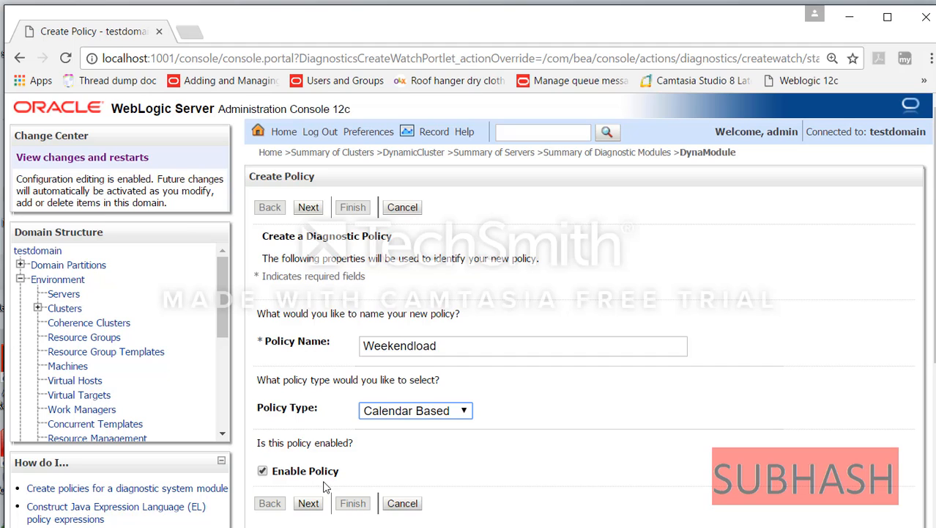
left_click(310, 505)
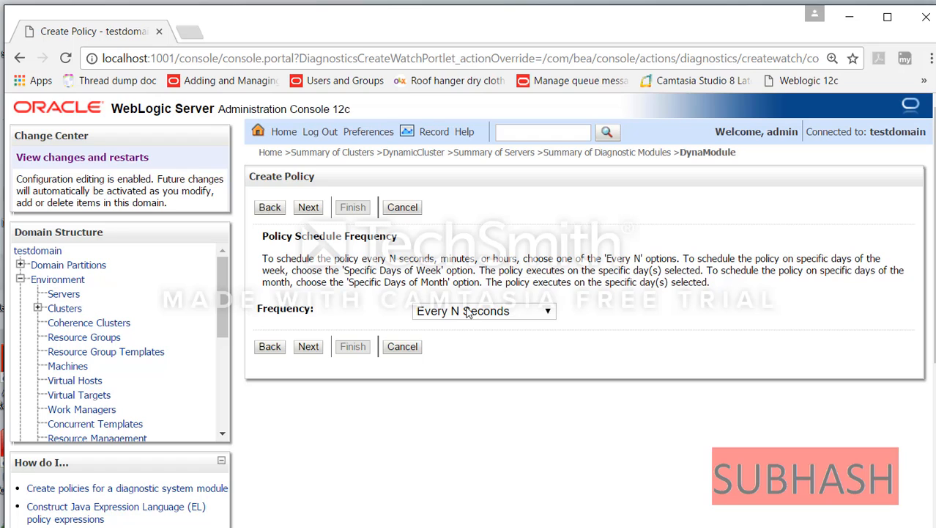
left_click(547, 314)
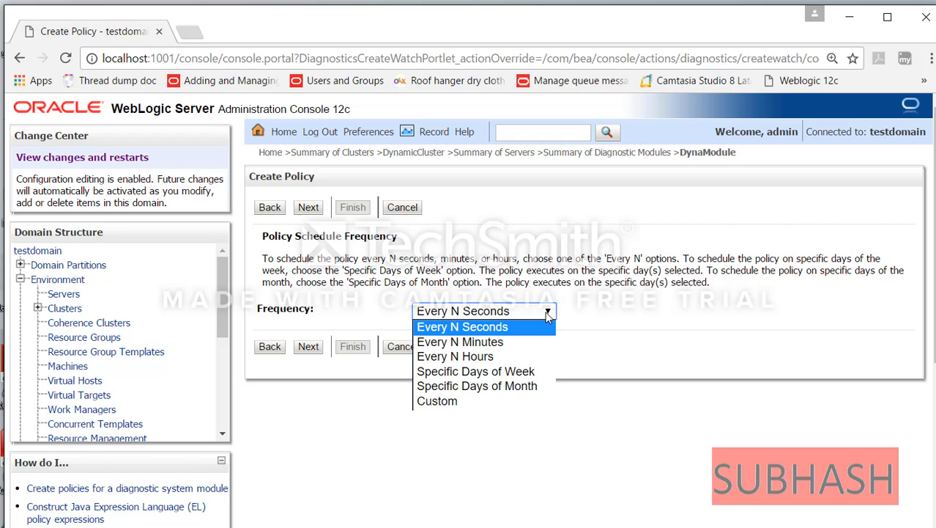
left_click(599, 321)
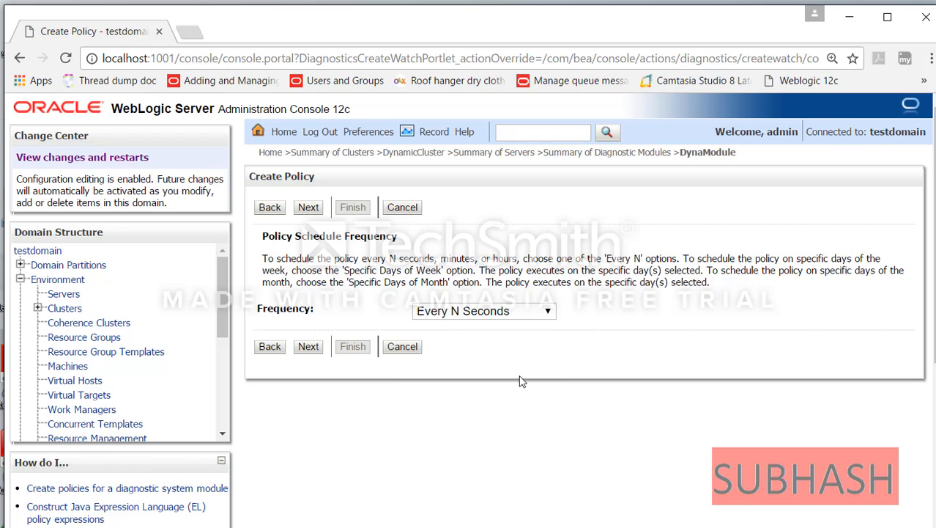
- Set Weekendload's repeat interval to 30 seconds, use no alarm, and advance to policy actions
left_click(308, 347)
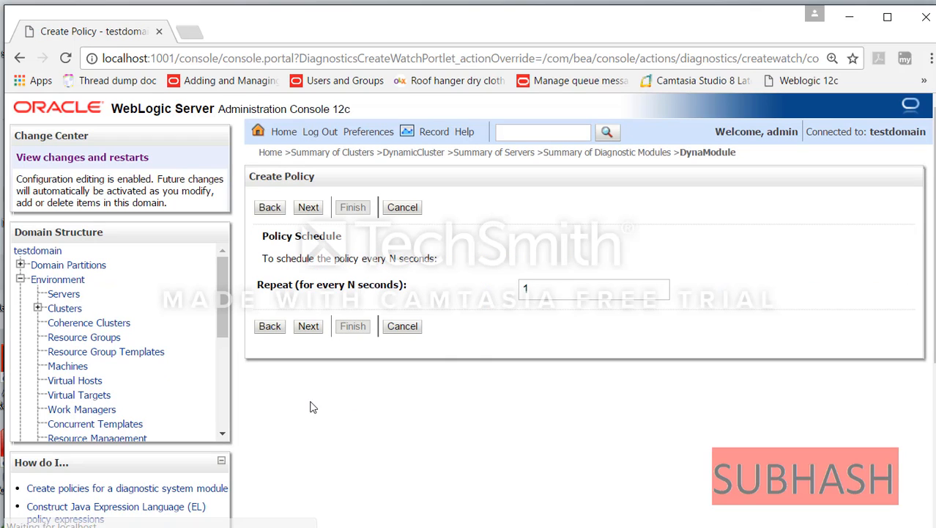
left_click_drag(556, 291, 379, 284)
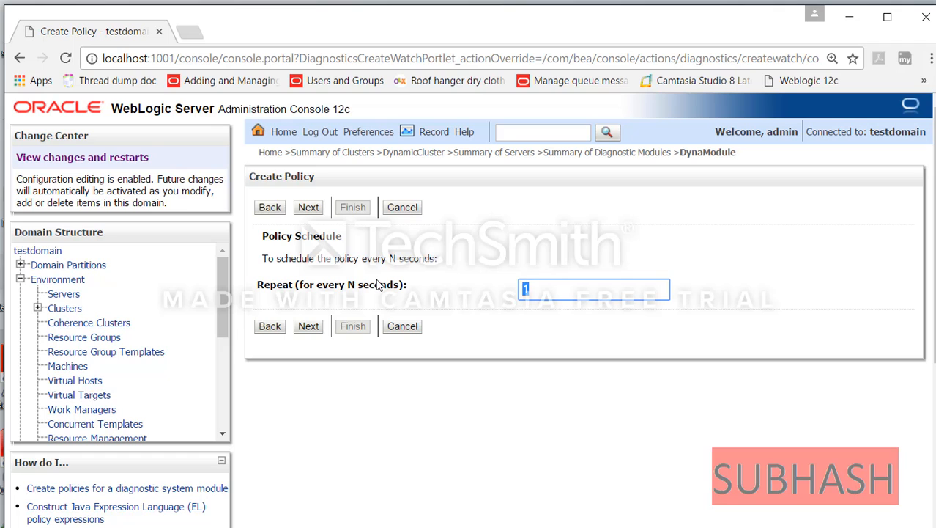
type("30")
left_click(408, 378)
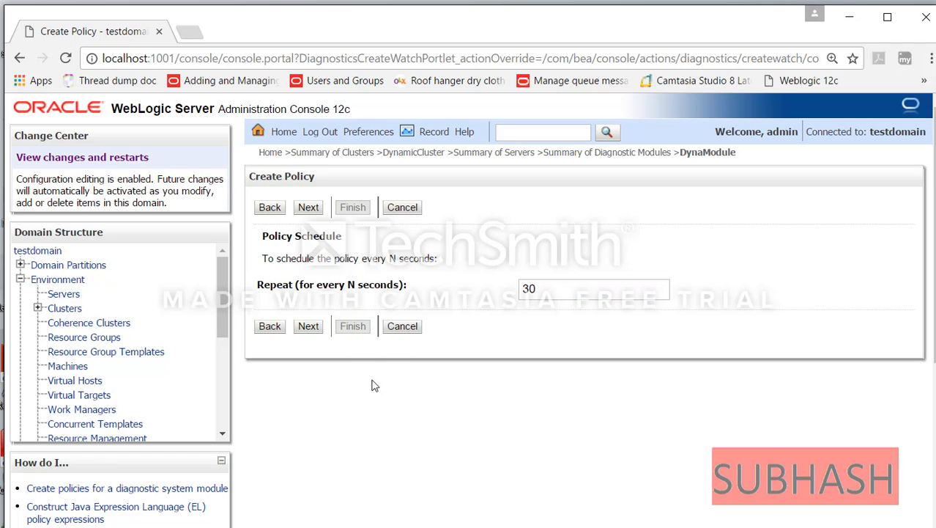
left_click(309, 326)
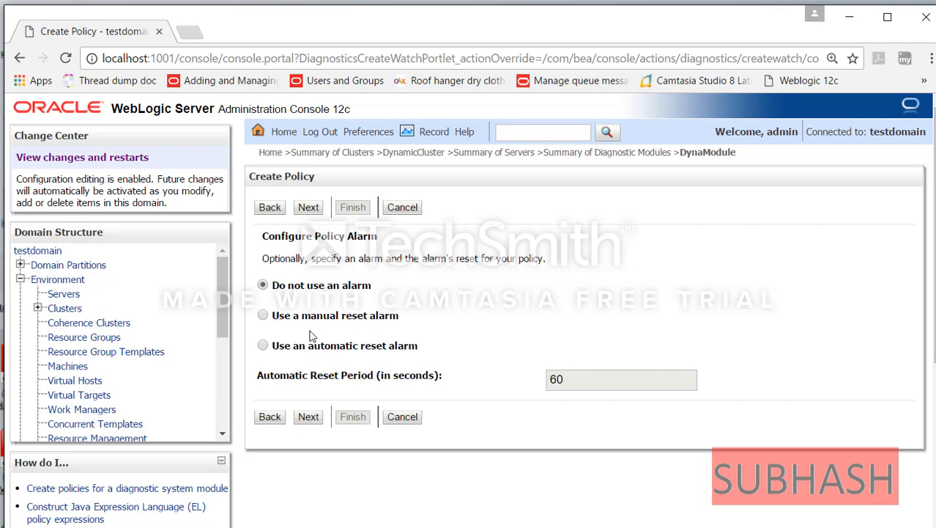
left_click(308, 417)
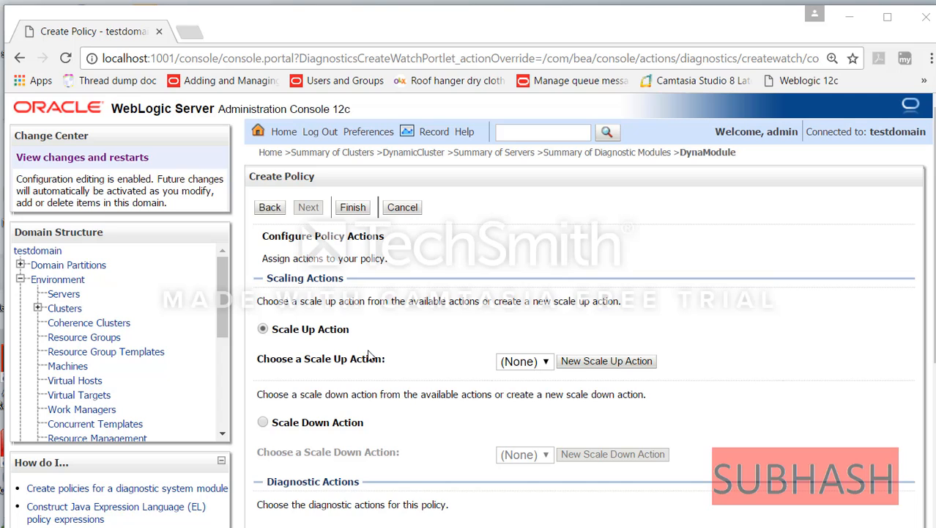
- Create a ScaleUp action scaling DynamicCluster by 1 instance as Weekendload's scale-up action
left_click(575, 361)
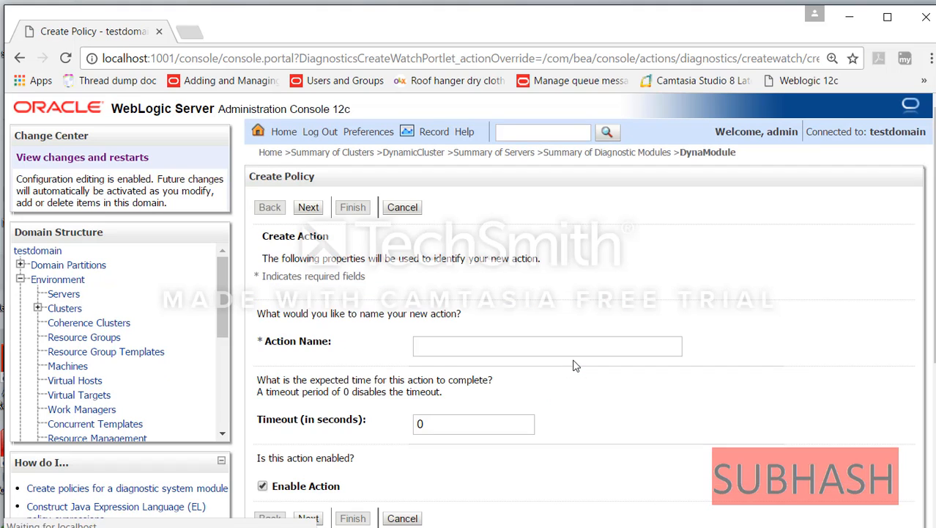
left_click(460, 347)
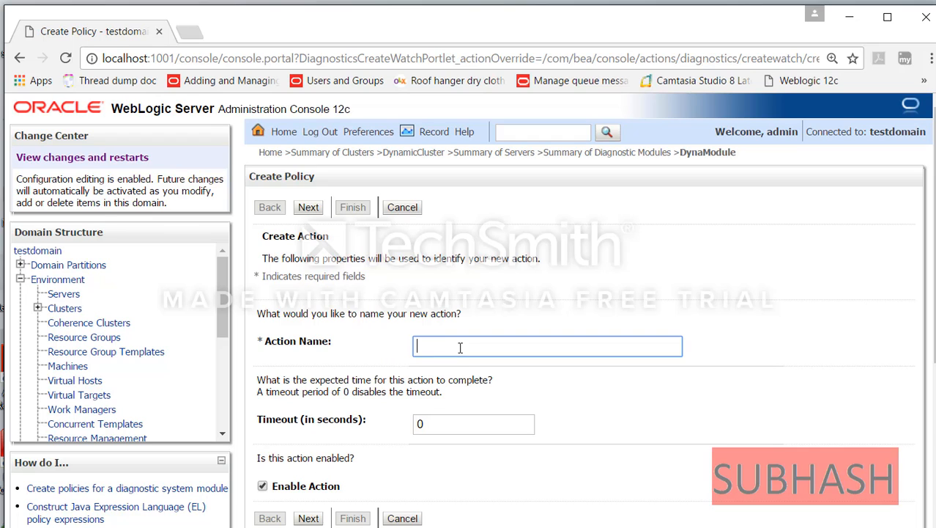
type("ScaleU")
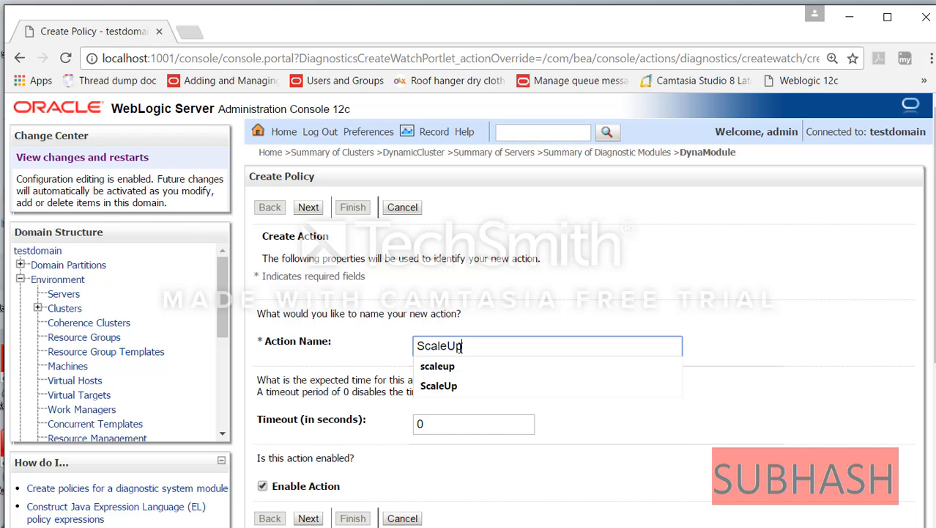
type("p")
left_click(703, 425)
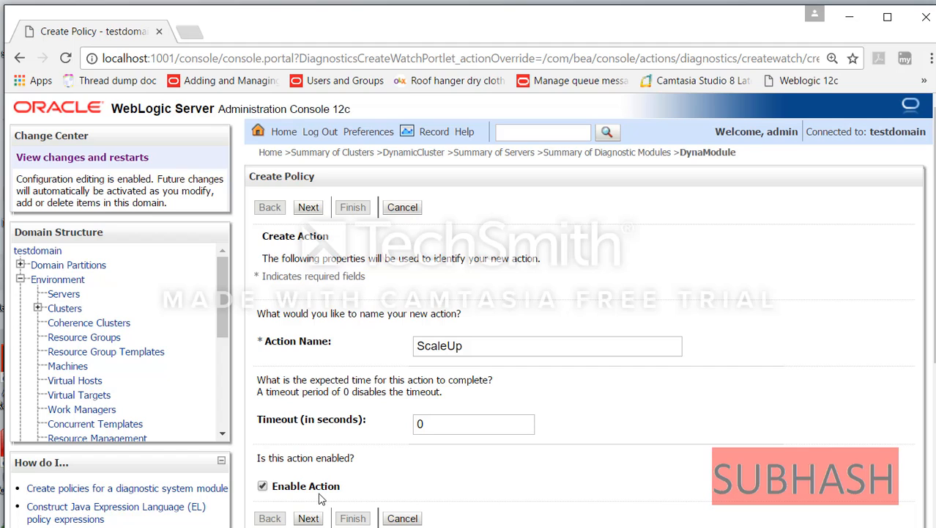
left_click(309, 518)
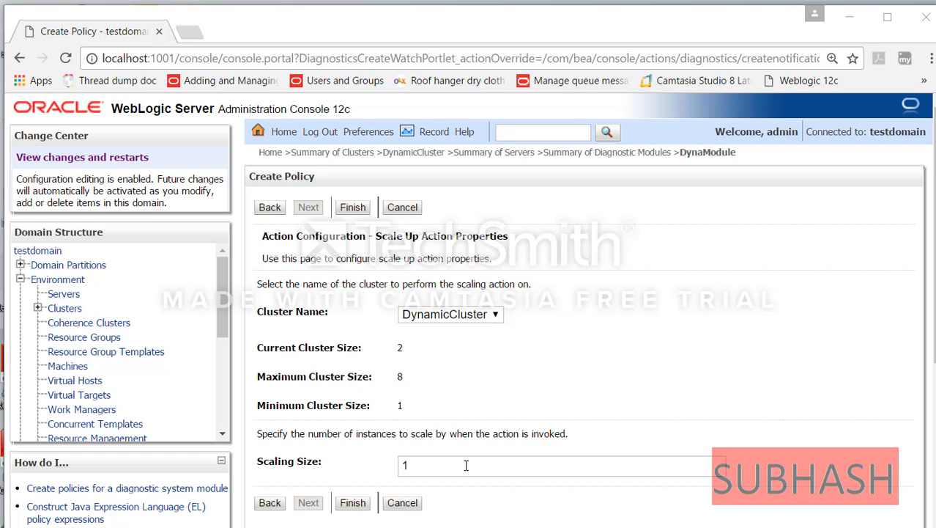
left_click(359, 504)
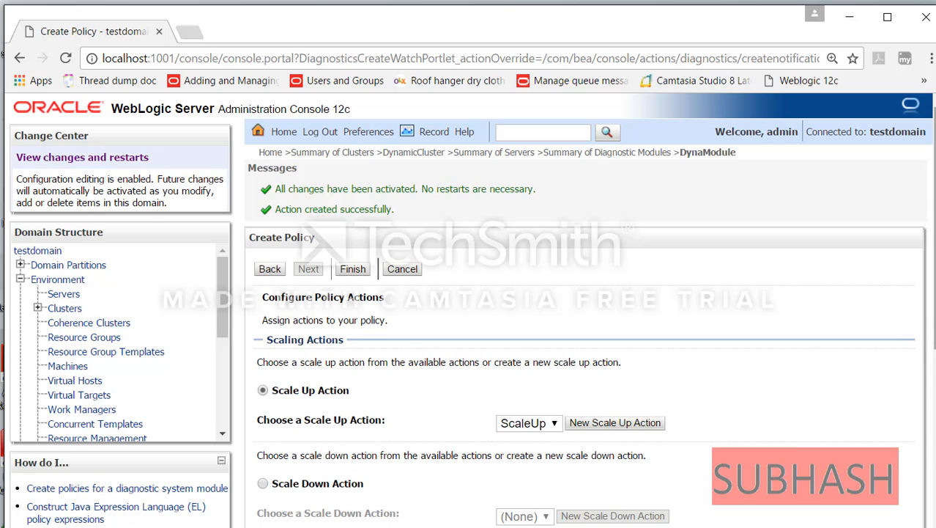
- Finish the Weekendload policy wizard
scroll(929, 349, "down", 1)
key("ctrl+minus")
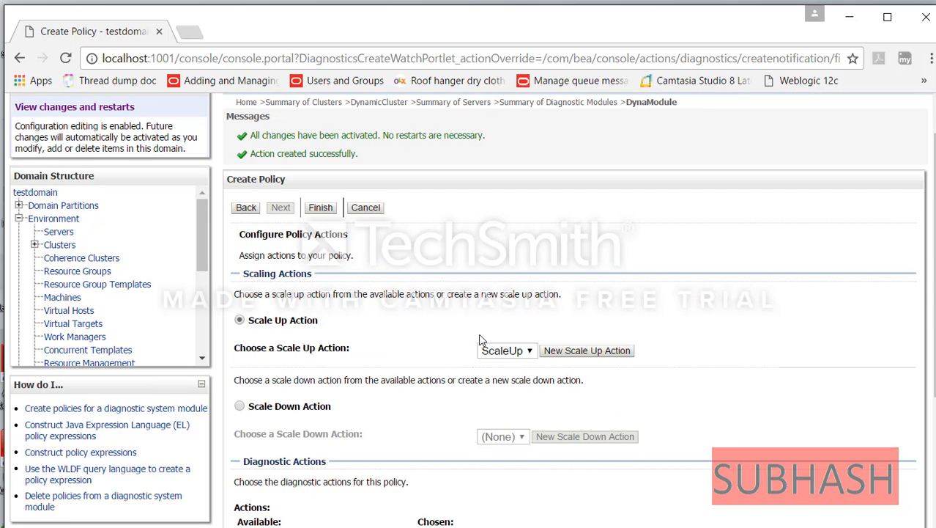
key("ctrl+plus")
key("ctrl+plus")
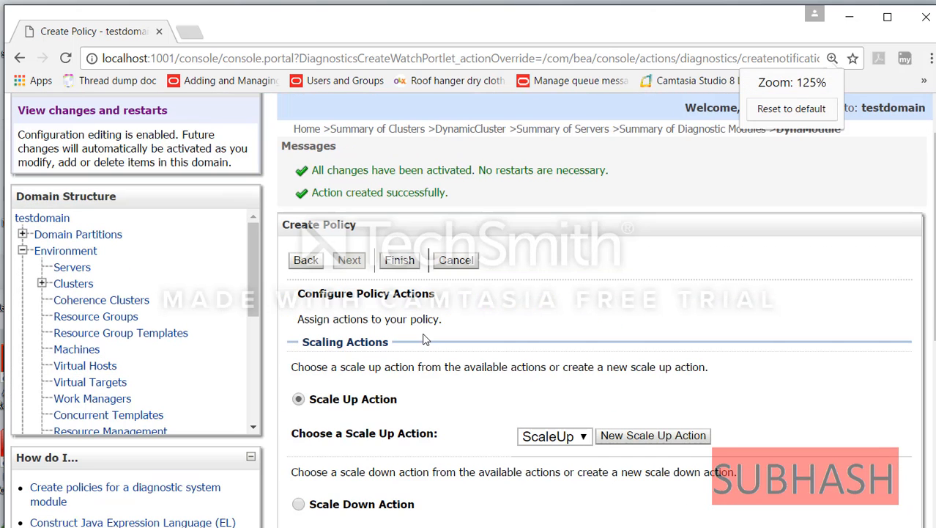
left_click(402, 261)
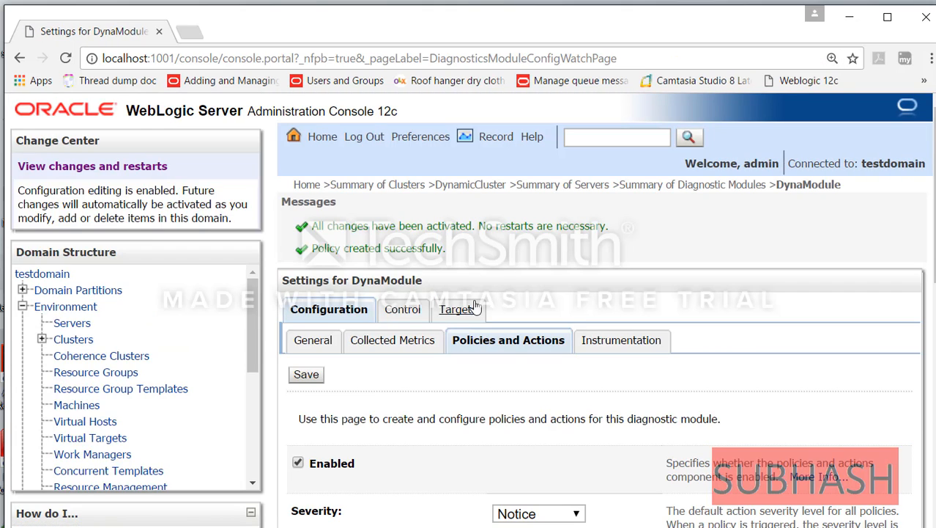
- Check the Policies table for Weekendload, listed as Calendar Based and enabled
key("ctrl+minus")
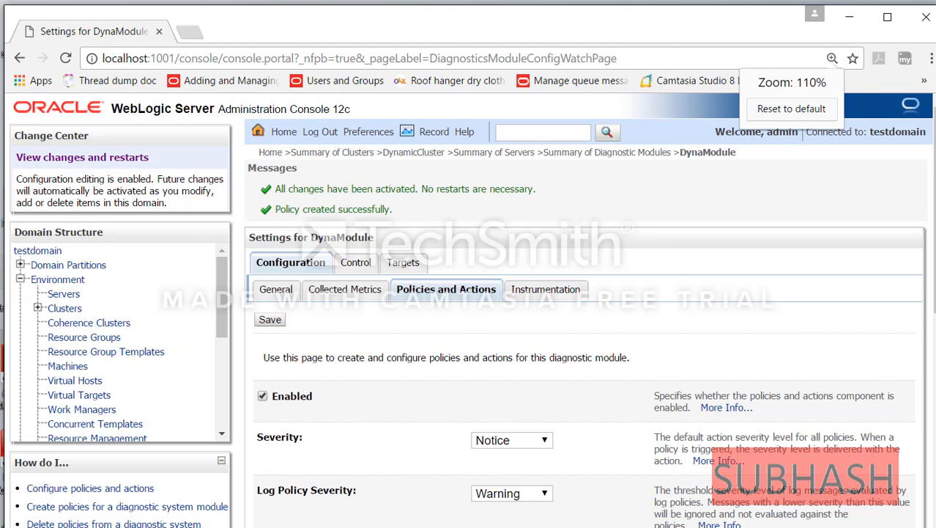
scroll(469, 308, "down", 2)
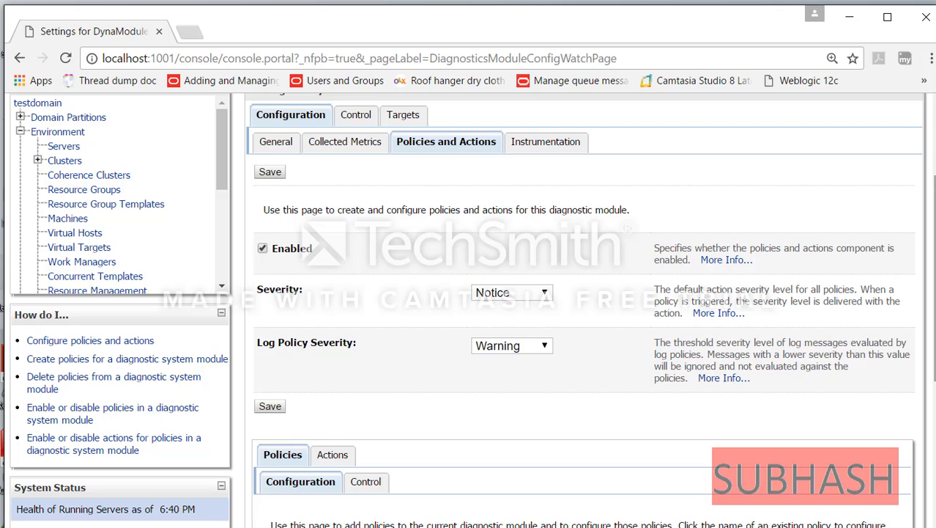
scroll(545, 456, "down", 4)
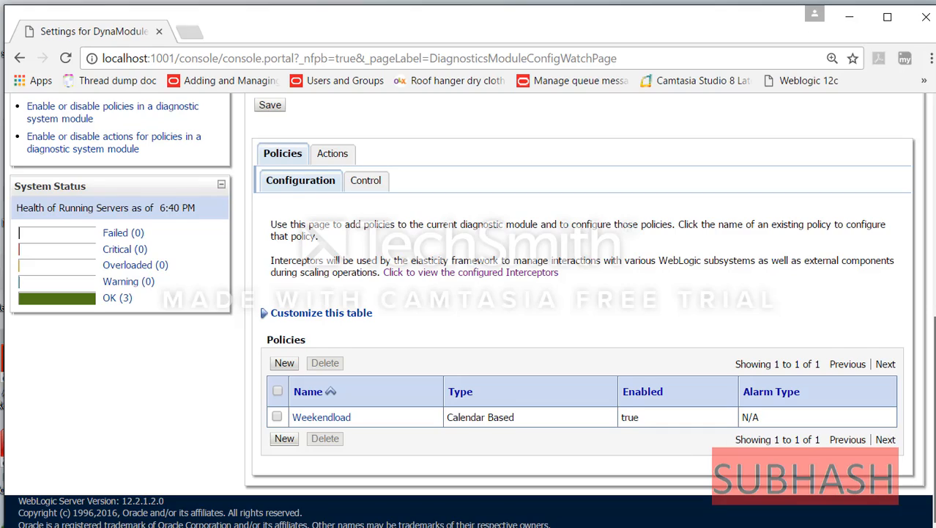
scroll(887, 436, "up", 5)
scroll(932, 428, "down", 5)
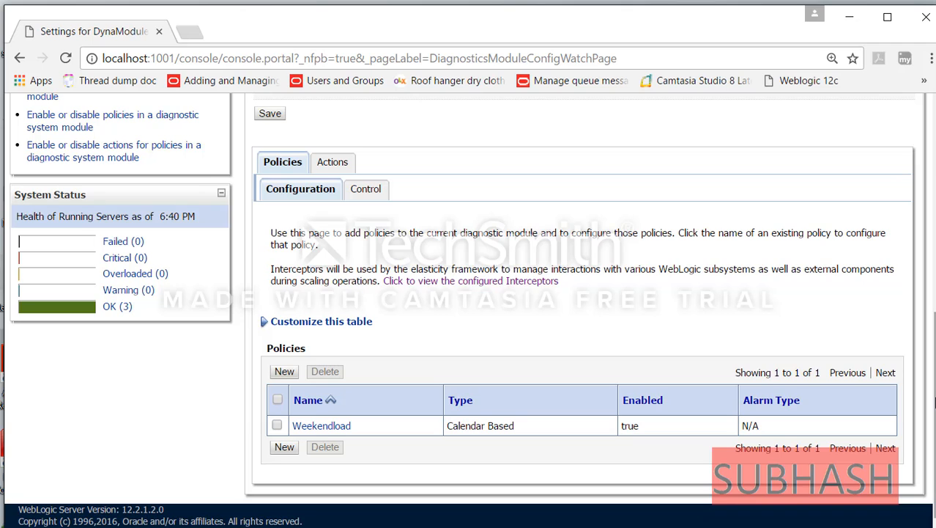
scroll(932, 402, "up", 5)
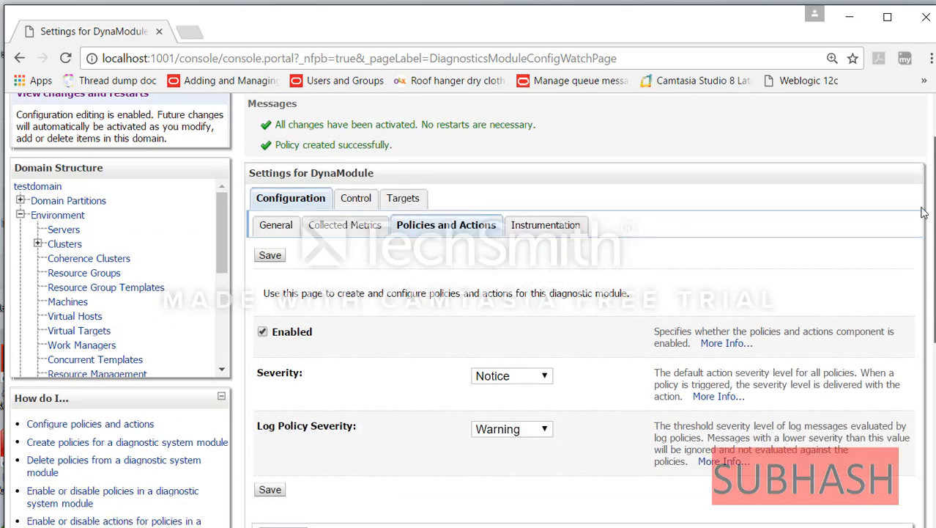
- Add DynamicCluster to DynaModule's targets alongside testserver, save, then show Summary of Servers
left_click(62, 287)
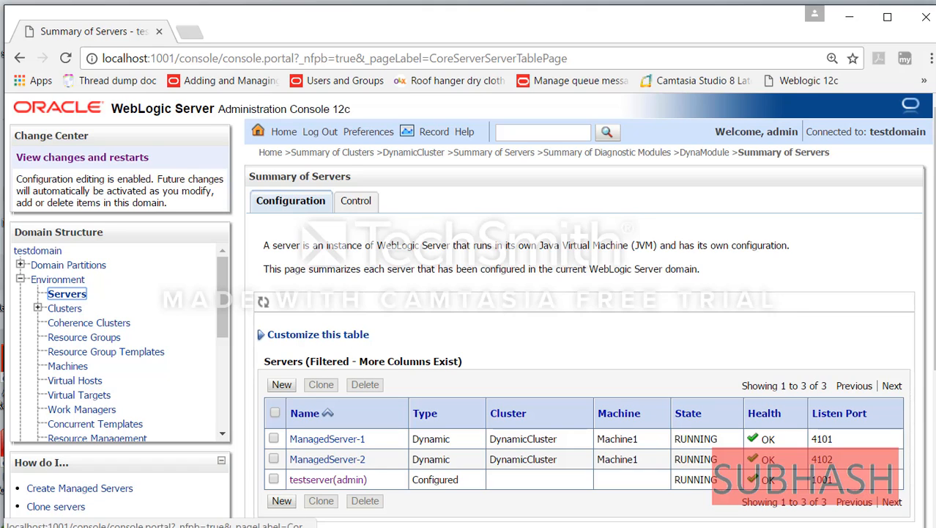
scroll(117, 341, "down", 5)
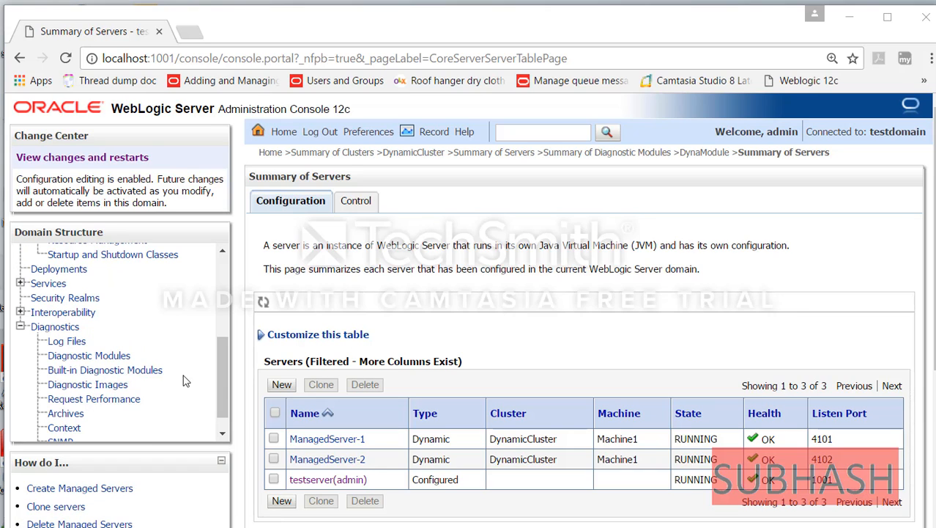
left_click(104, 359)
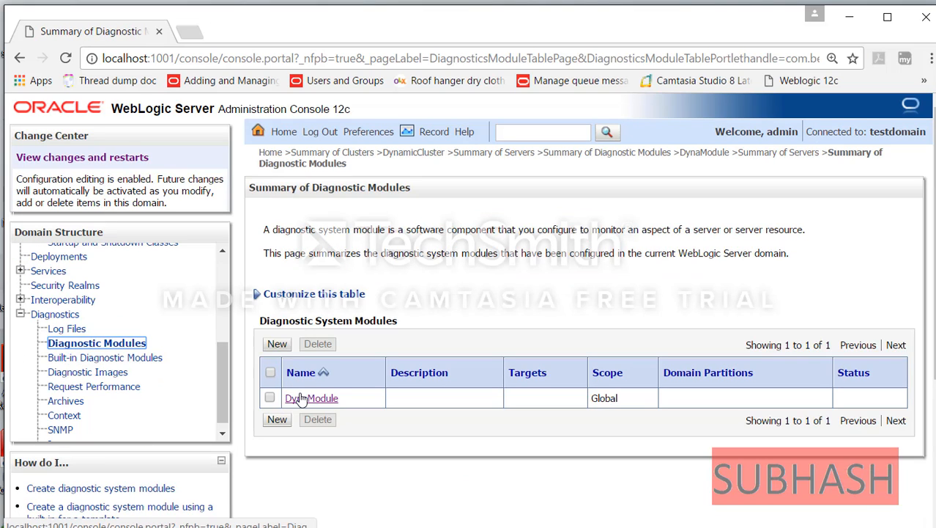
left_click(302, 398)
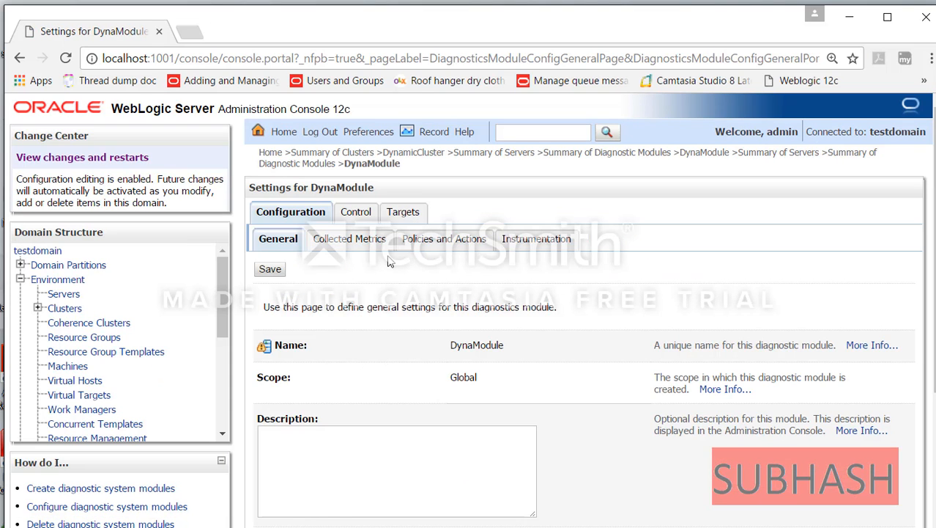
left_click(401, 211)
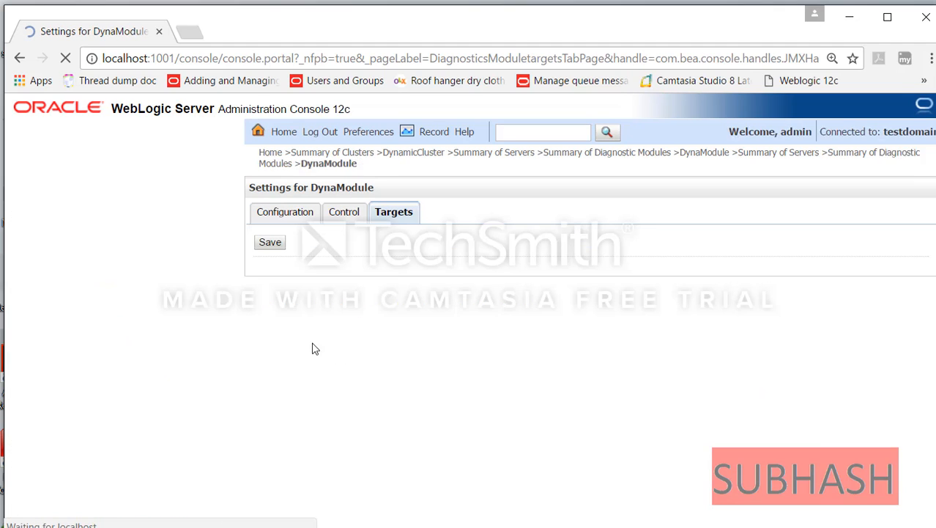
left_click(264, 350)
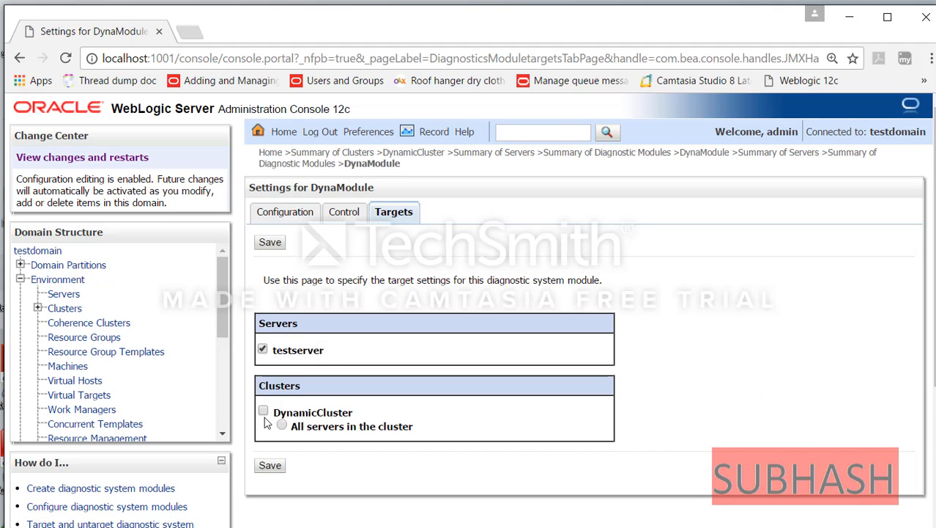
left_click(275, 465)
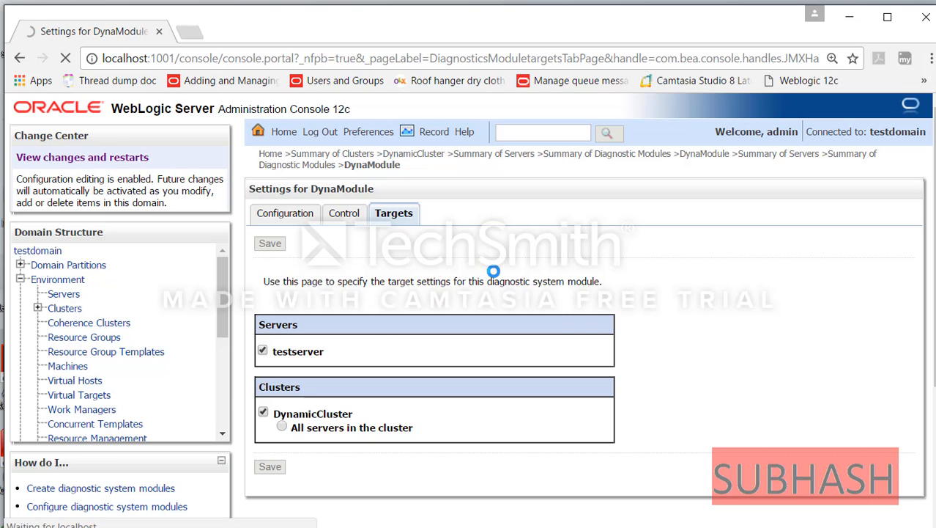
left_click(68, 295)
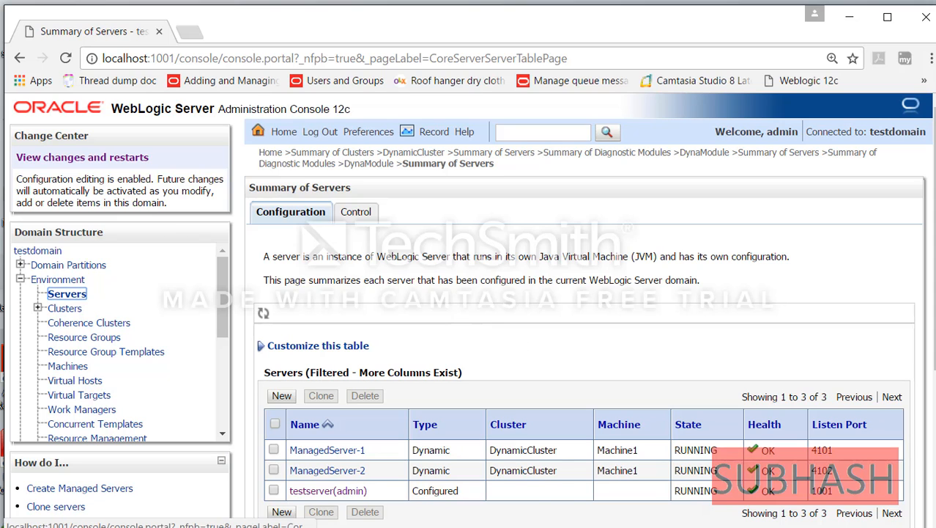
- Reload the server summary until ManagedServer-3 on port 4103 shows as STARTING
left_click(67, 294)
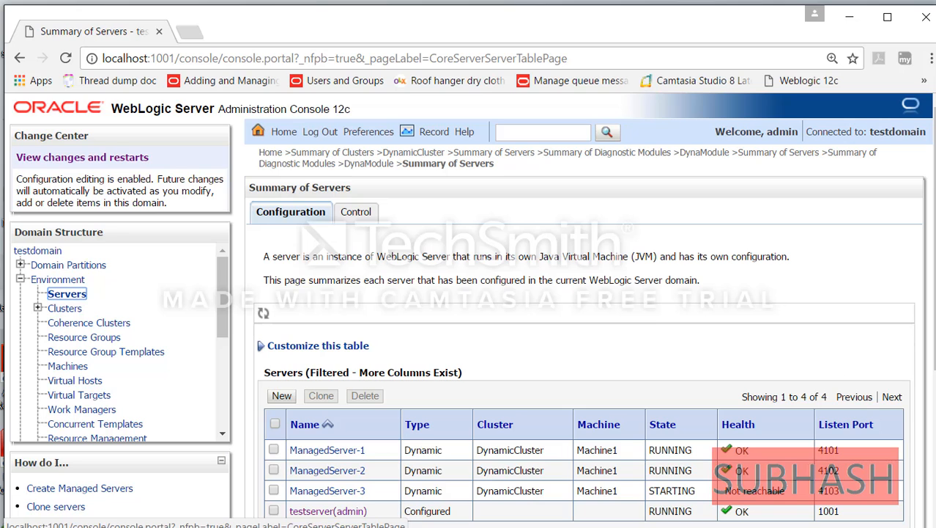
scroll(469, 308, "down", 2)
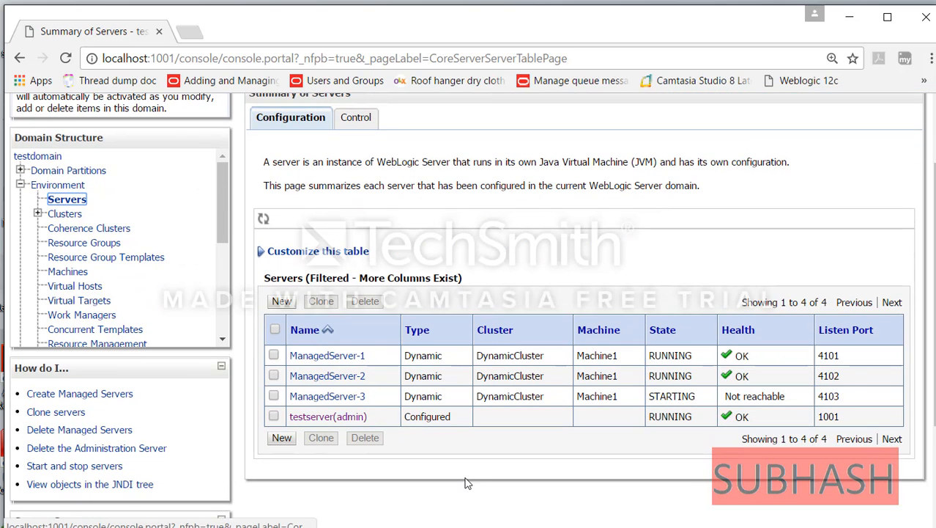
left_click(73, 203)
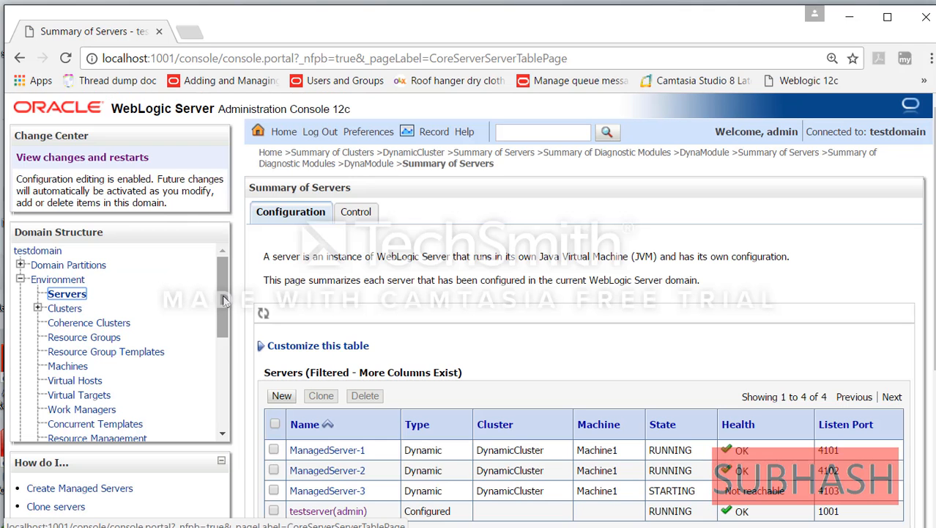
mouse_move(223, 296)
left_mouse_down()
mouse_move(223, 357)
mouse_move(218, 312)
left_mouse_up()
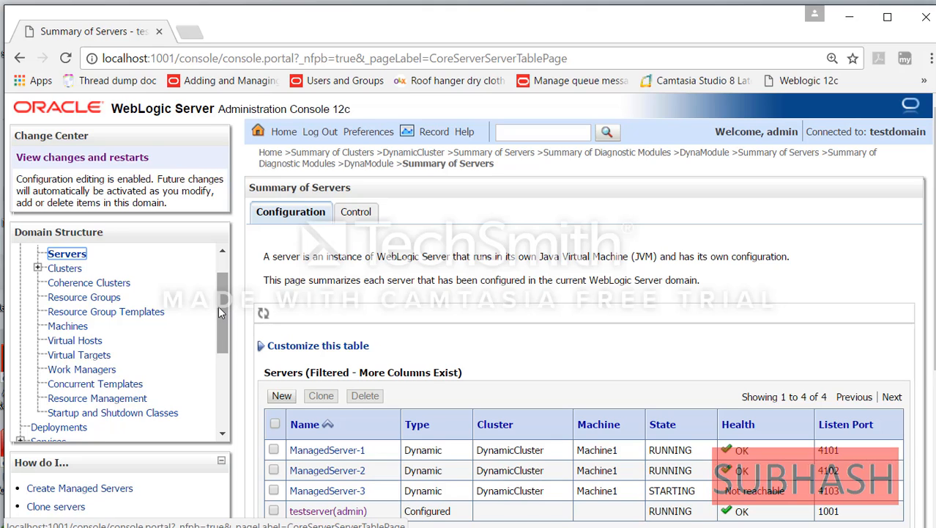
left_click(76, 254)
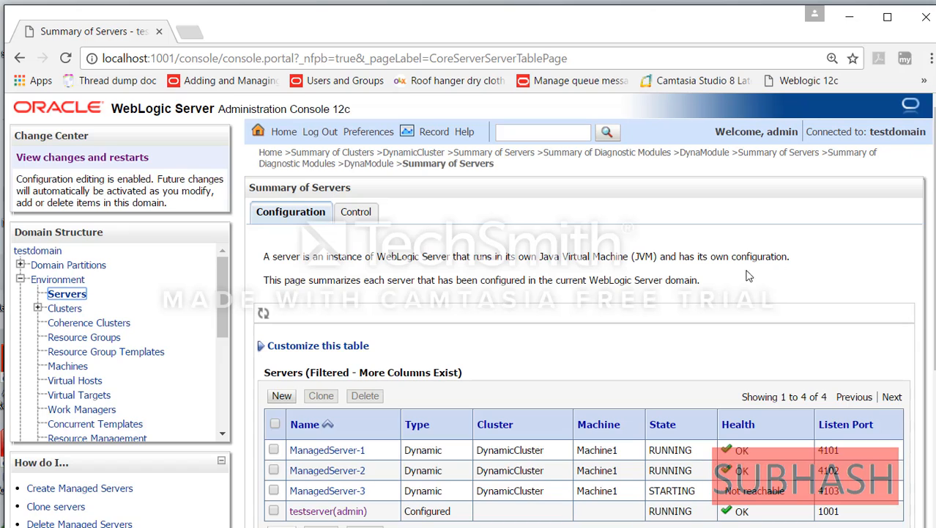
scroll(906, 256, "down", 1)
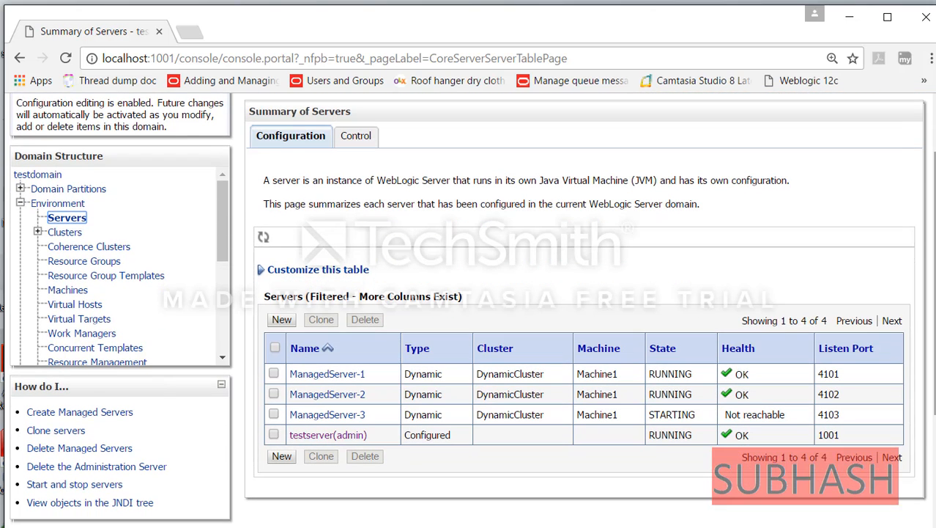